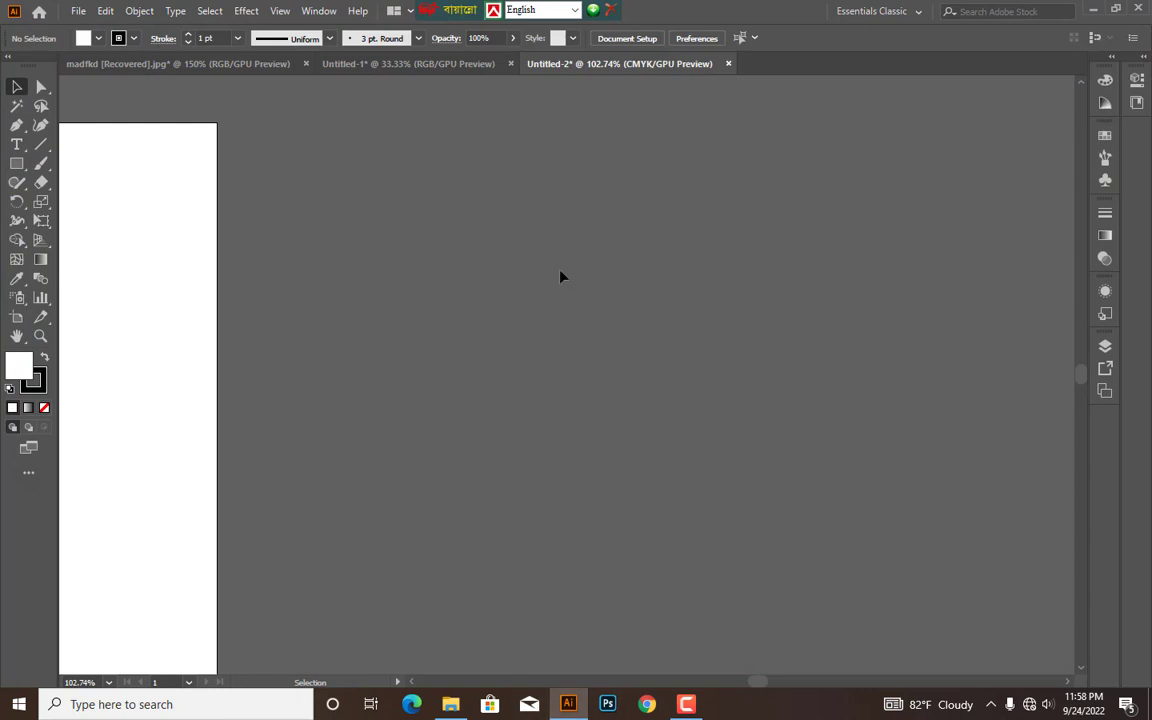
pyautogui.hotkey('ctrl', '+')
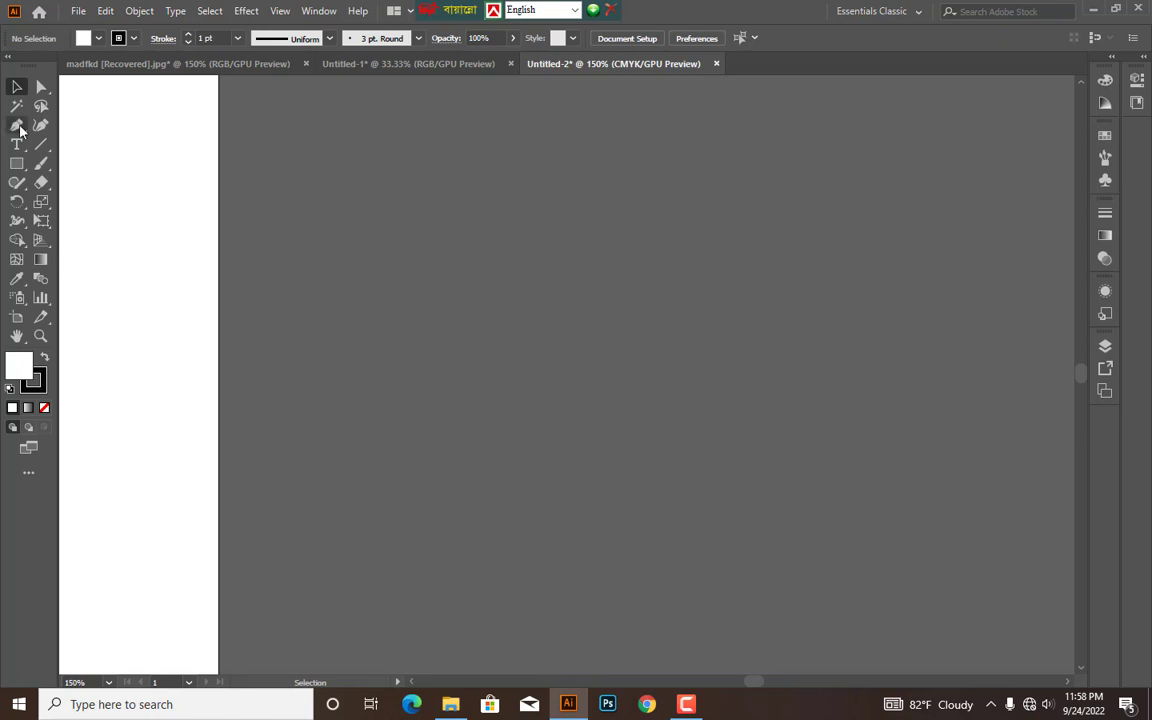
pyautogui.moveTo(16, 124); pyautogui.dragTo(223, 218)
pyautogui.click(244, 234)
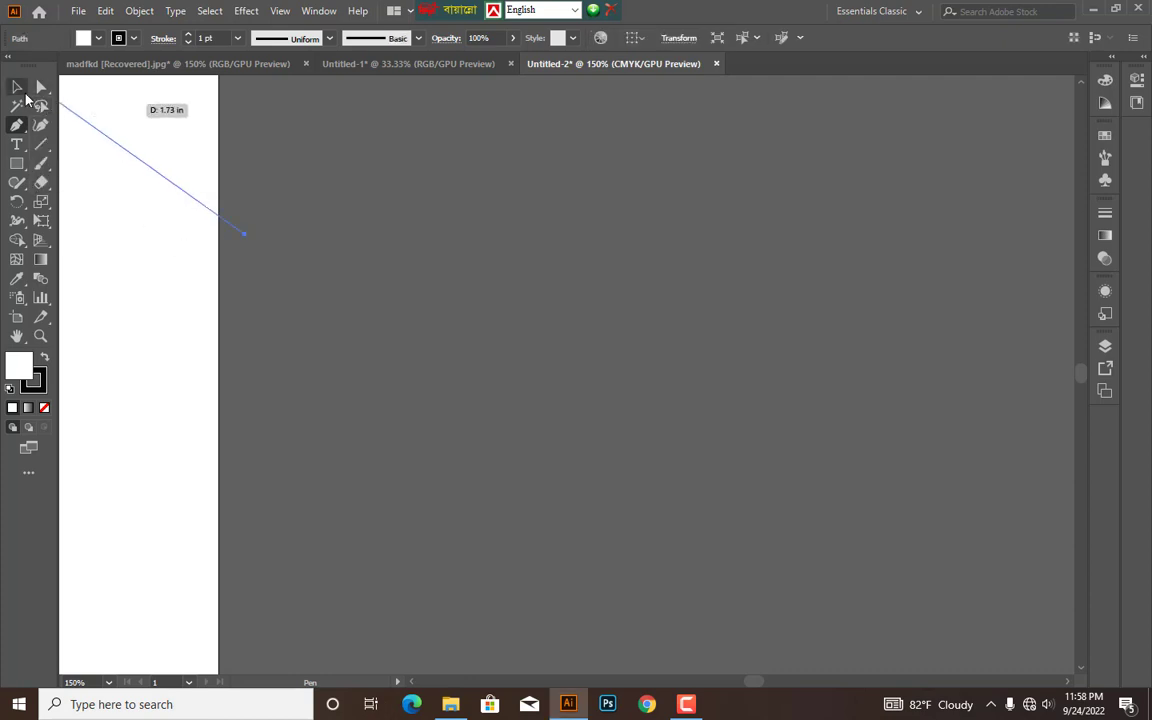
pyautogui.click(17, 87)
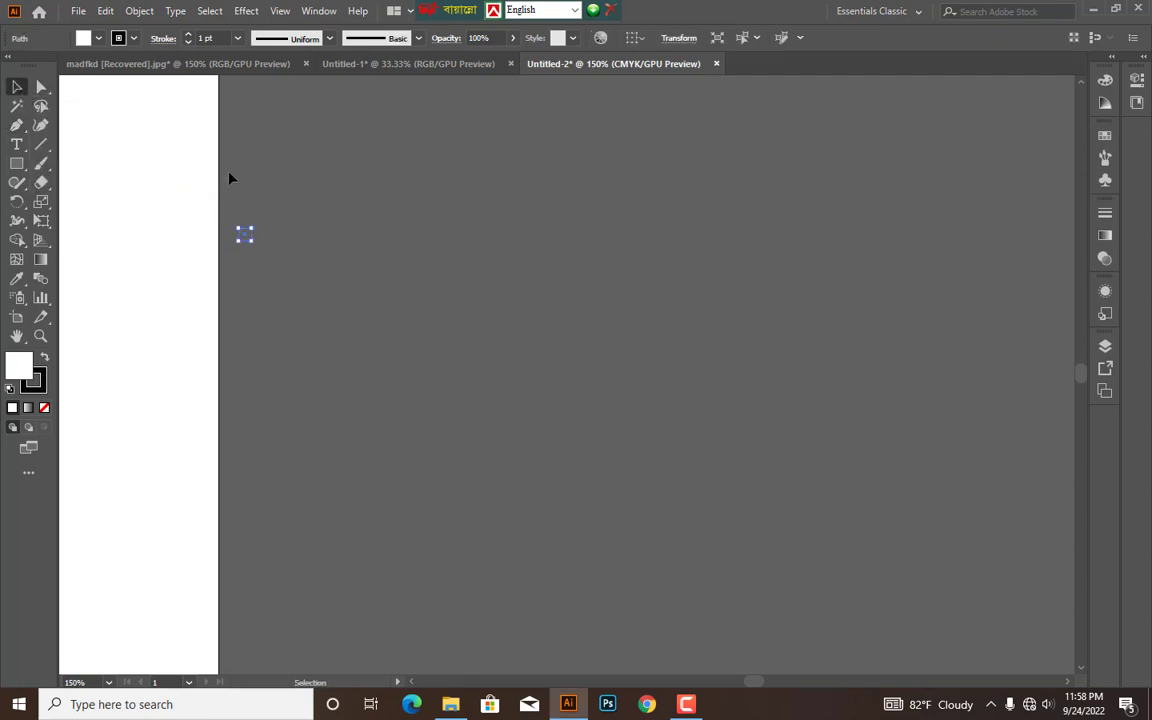
pyautogui.click(229, 178)
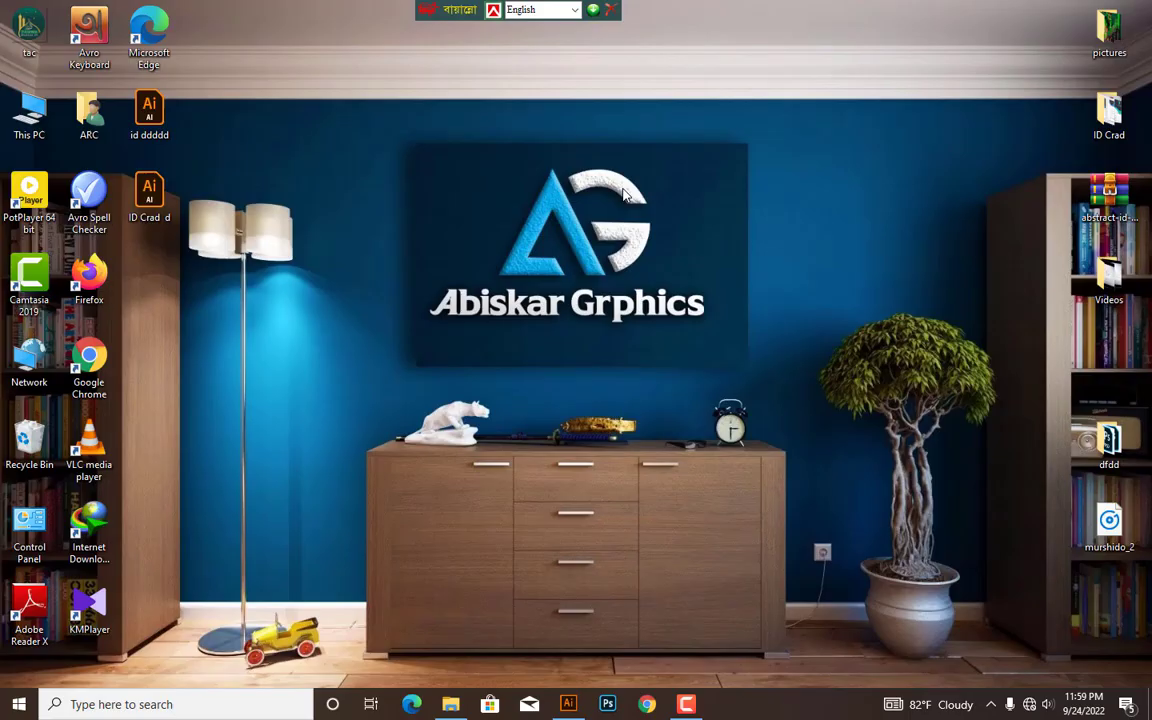
pyautogui.click(1093, 8)
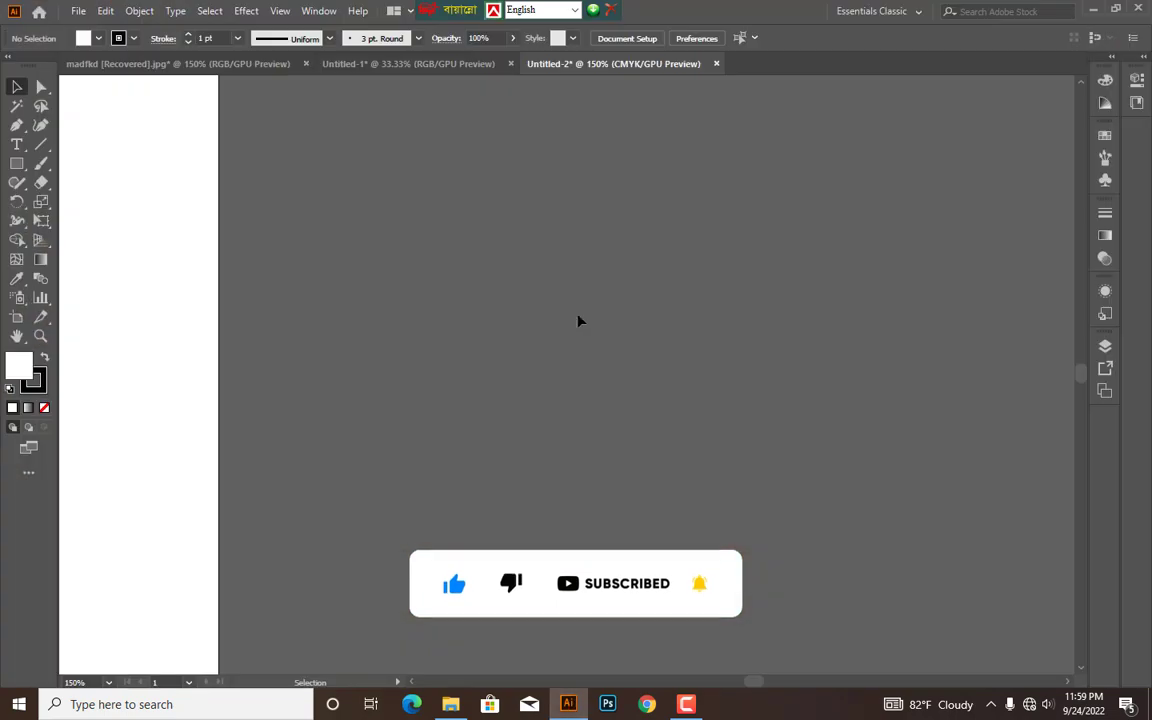
pyautogui.moveTo(576, 280); pyautogui.dragTo(610, 280)
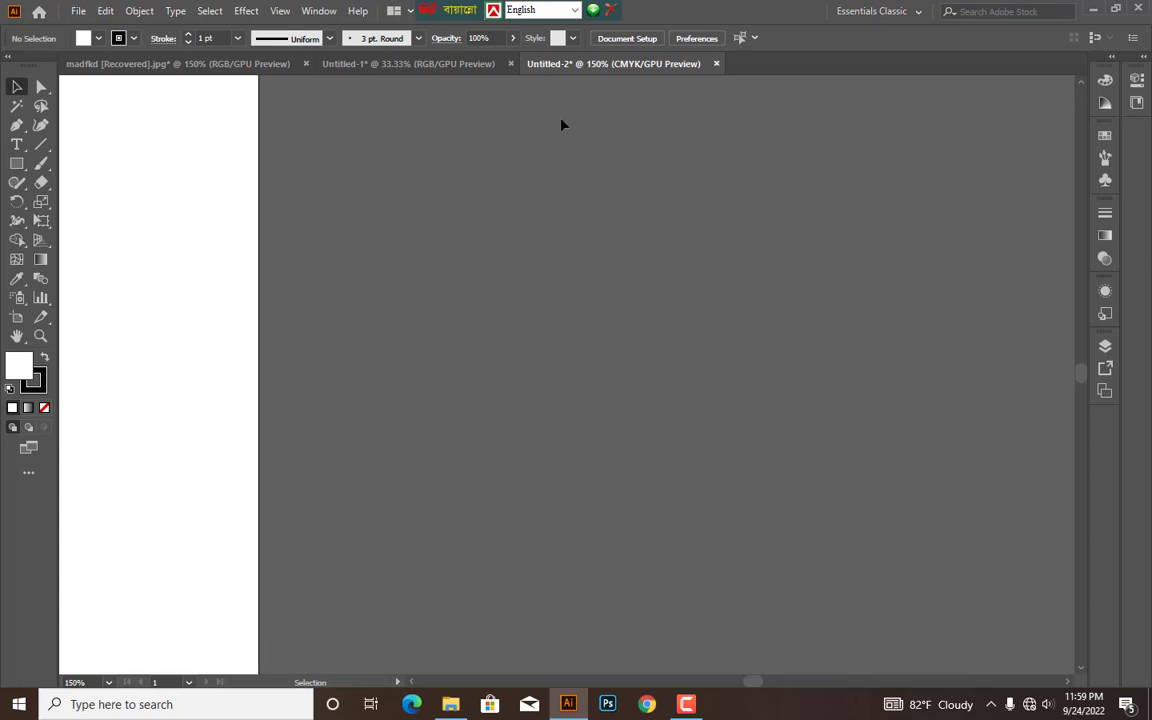
pyautogui.press('p')
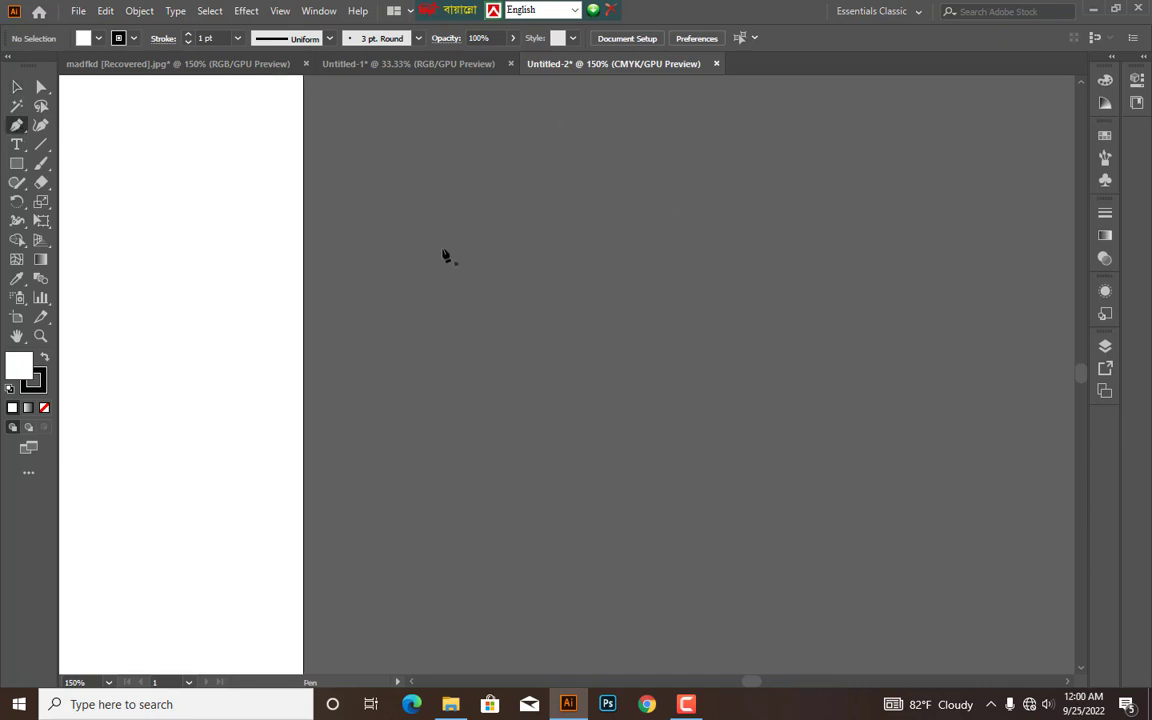
pyautogui.click(428, 262)
pyautogui.click(445, 240)
pyautogui.click(500, 236)
pyautogui.click(540, 236)
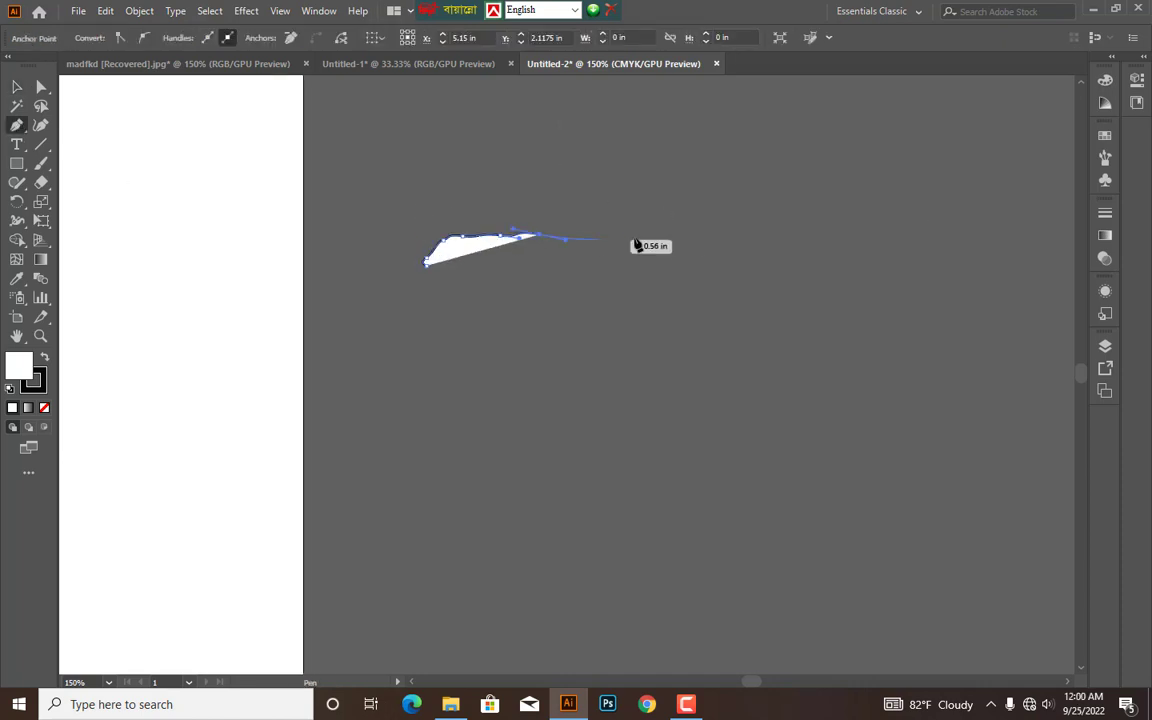
pyautogui.click(628, 238)
pyautogui.click(705, 204)
pyautogui.hotkey('ctrl', 'z')
pyautogui.hotkey('ctrl', 'z')
pyautogui.hotkey('ctrl', 'z')
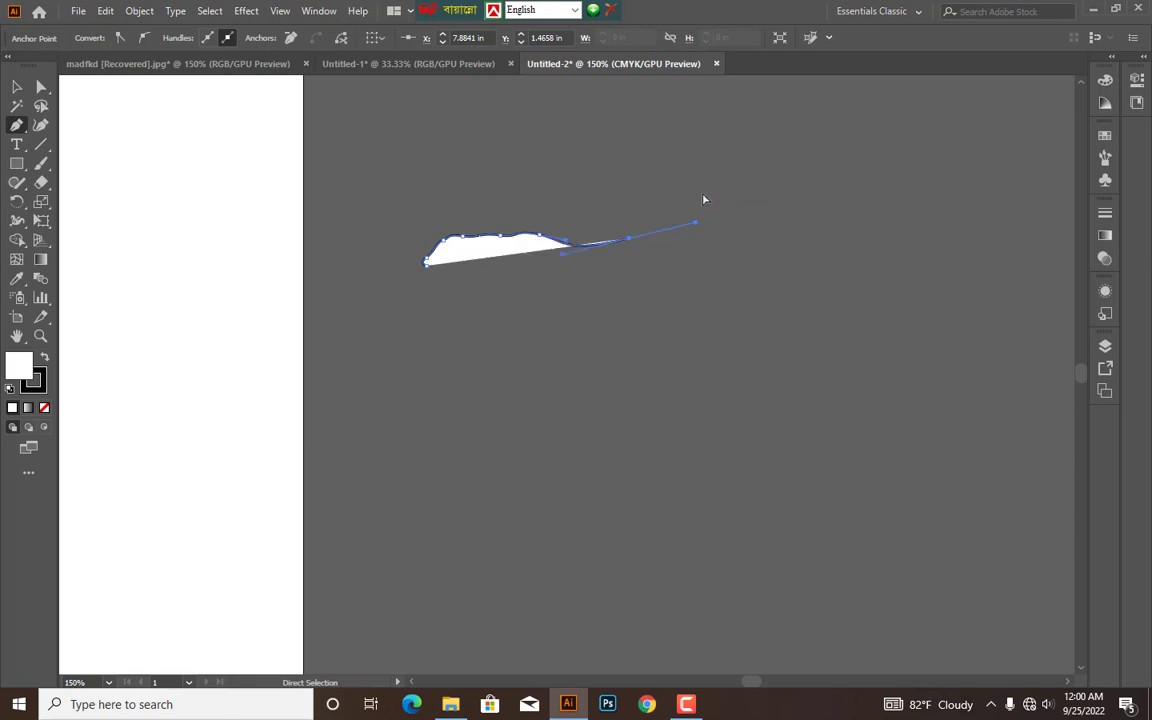
pyautogui.hotkey('ctrl', 'z')
pyautogui.hotkey('ctrl', 'z')
pyautogui.hotkey('ctrl', 'z')
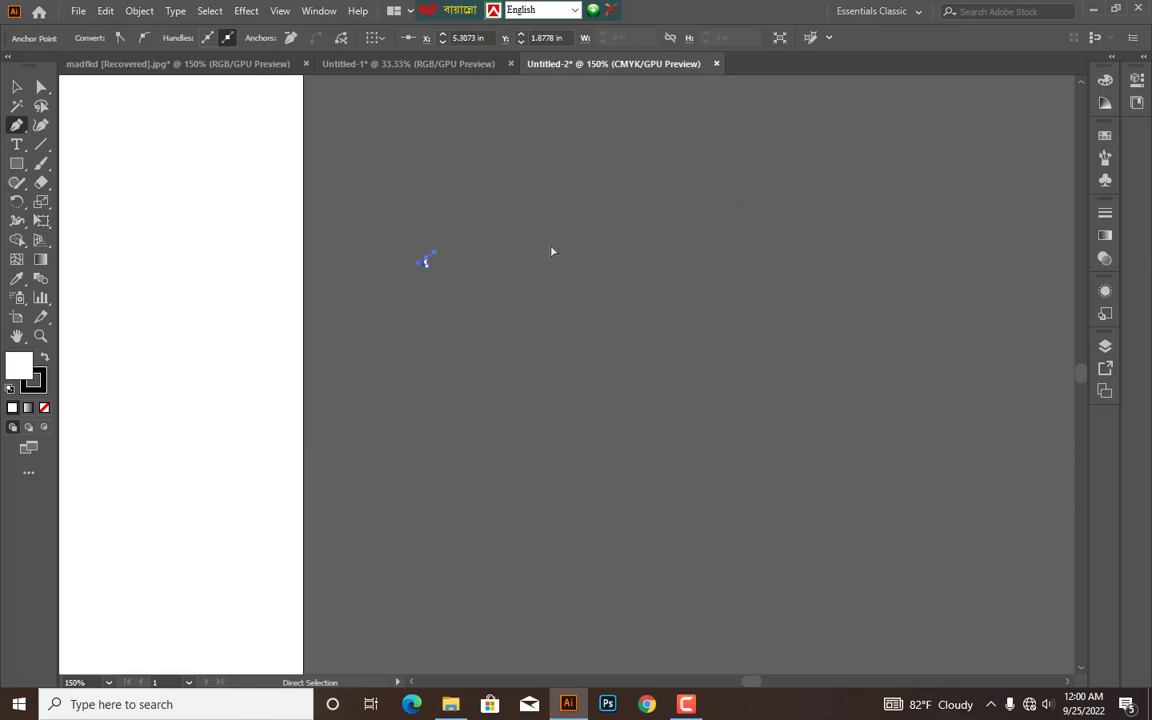
pyautogui.hotkey('ctrl', 'z')
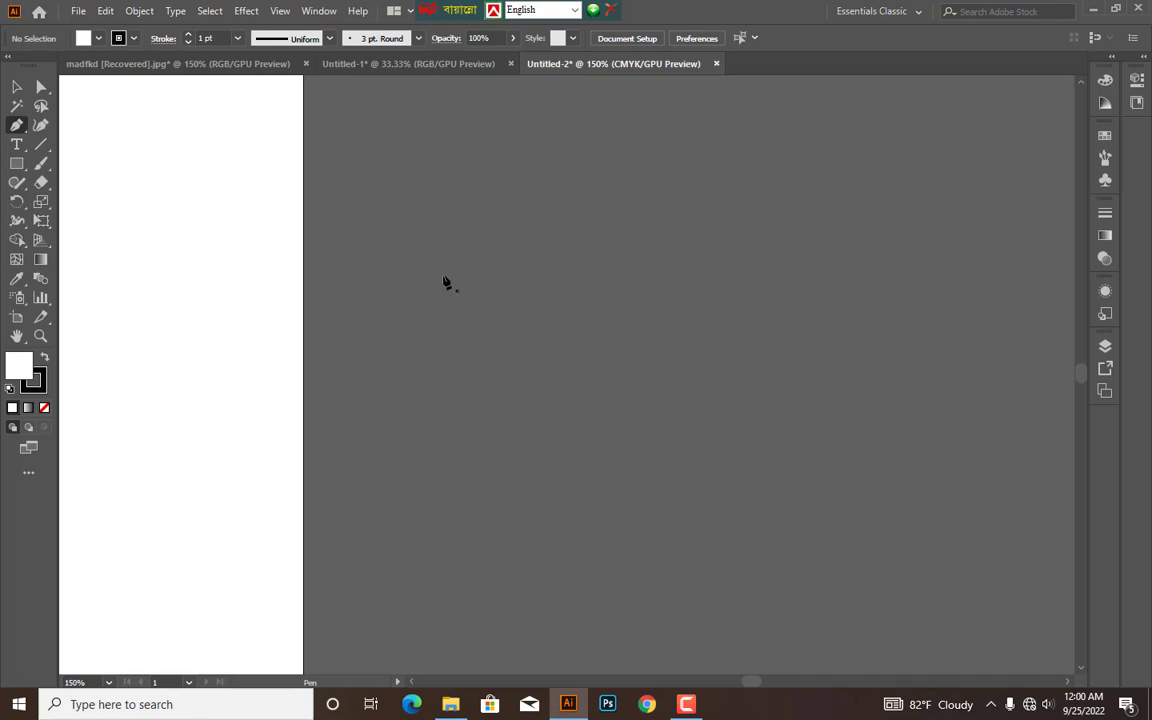
# Draw a freeform curved practice shape with the Pen tool on the empty canvas beside the artboard, and undo its last segment.
pyautogui.click(443, 275)
pyautogui.click(555, 230)
pyautogui.click(650, 228)
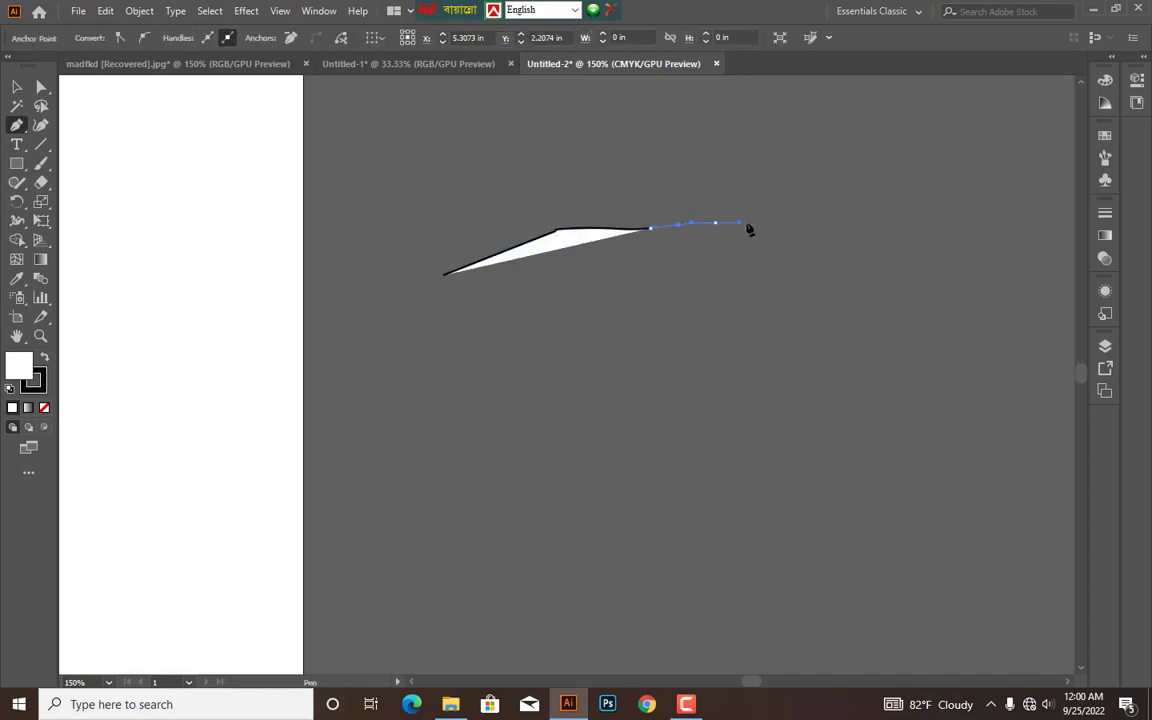
pyautogui.click(752, 222)
pyautogui.click(812, 234)
pyautogui.click(850, 258)
pyautogui.click(978, 208)
pyautogui.click(800, 175)
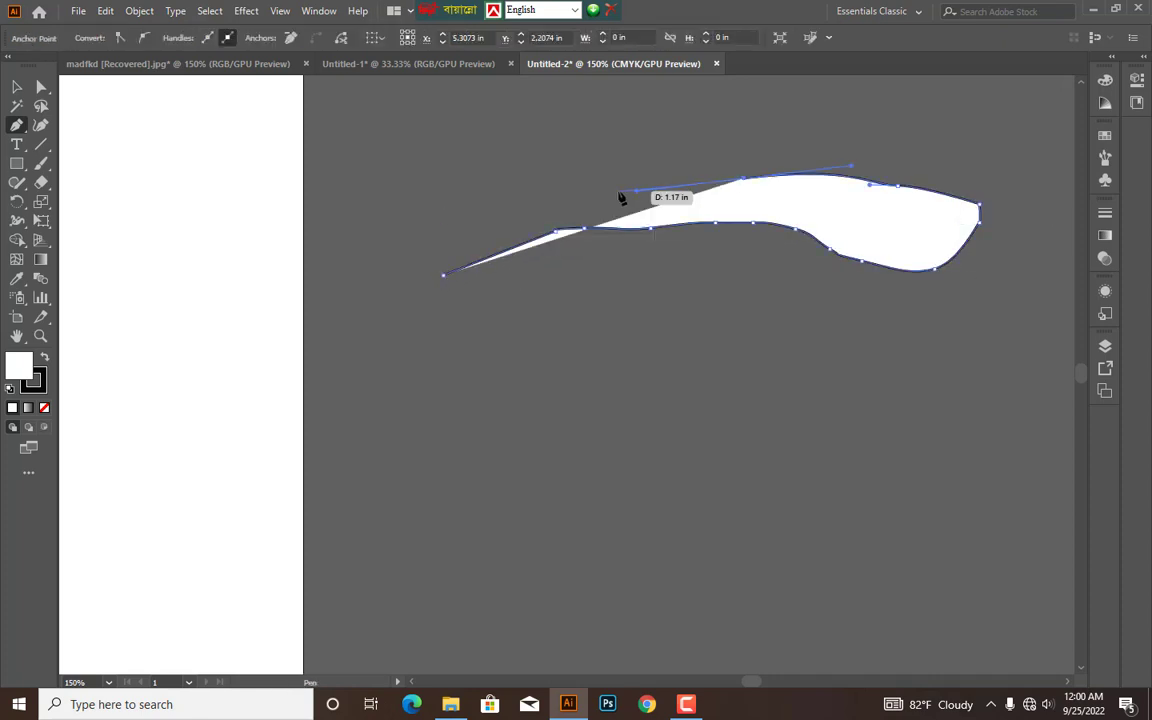
pyautogui.click(619, 191)
pyautogui.moveTo(617, 305); pyautogui.dragTo(638, 278)
pyautogui.press('v')
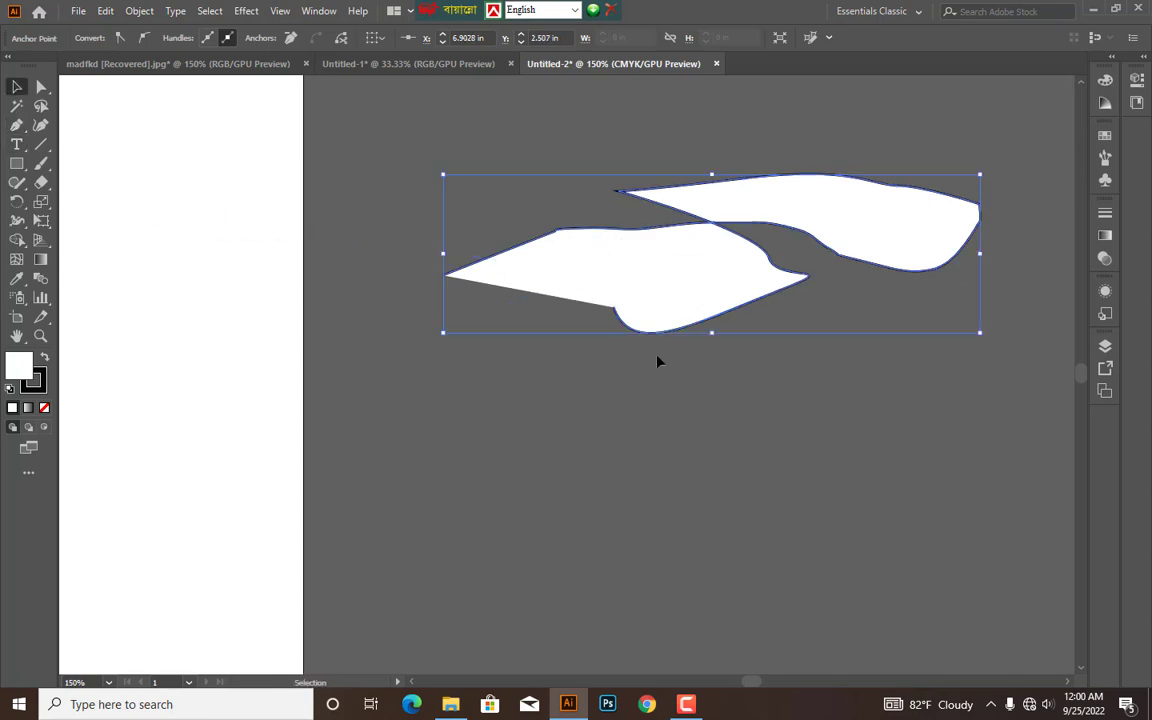
pyautogui.hotkey('ctrl', 'z')
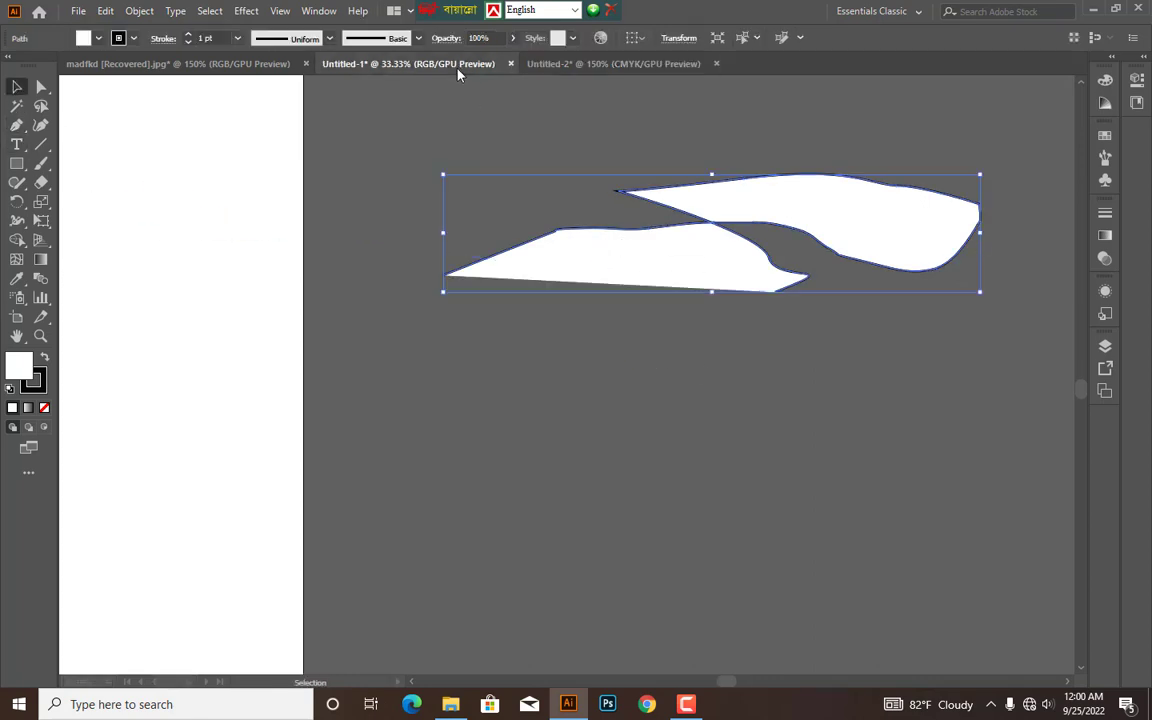
# Switch to the Untitled-1 document and examine the curved shapes in the restaurant flyer and the red-and-black card design.
pyautogui.click(455, 64)
pyautogui.moveTo(584, 399); pyautogui.dragTo(645, 321)
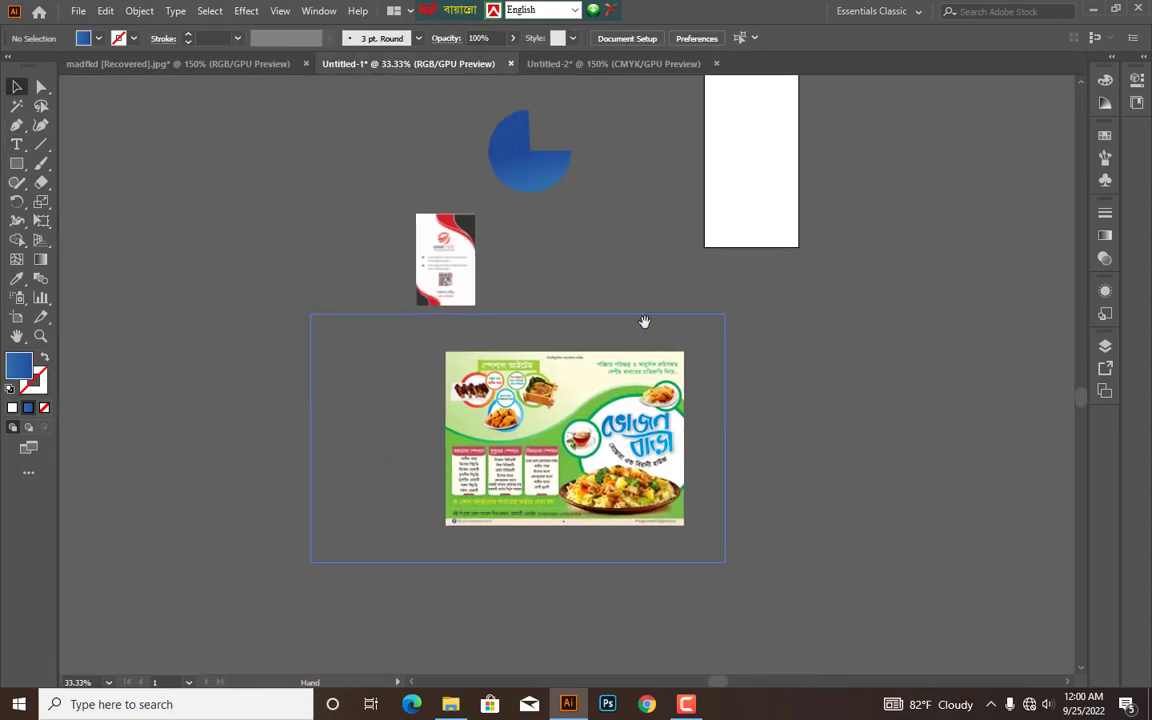
pyautogui.hotkey('ctrl', '+')
pyautogui.hotkey('ctrl', '+')
pyautogui.hotkey('ctrl', '+')
pyautogui.scroll(-4, 645, 327)
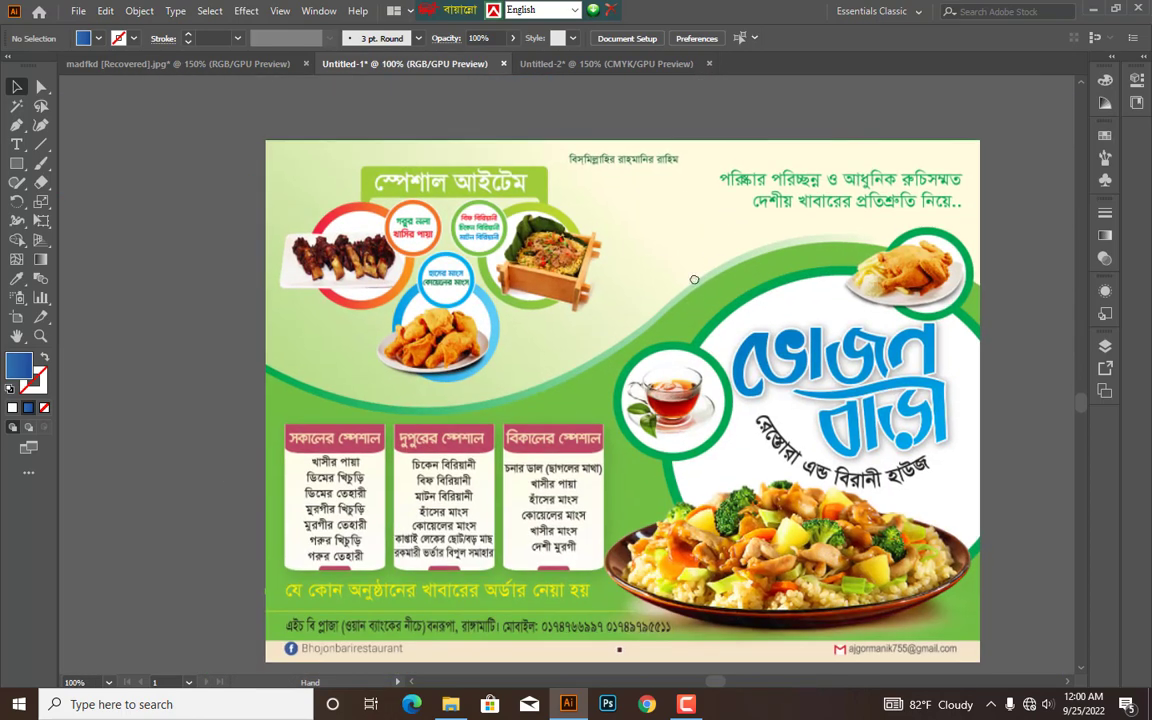
pyautogui.hscroll(3, 691, 275)
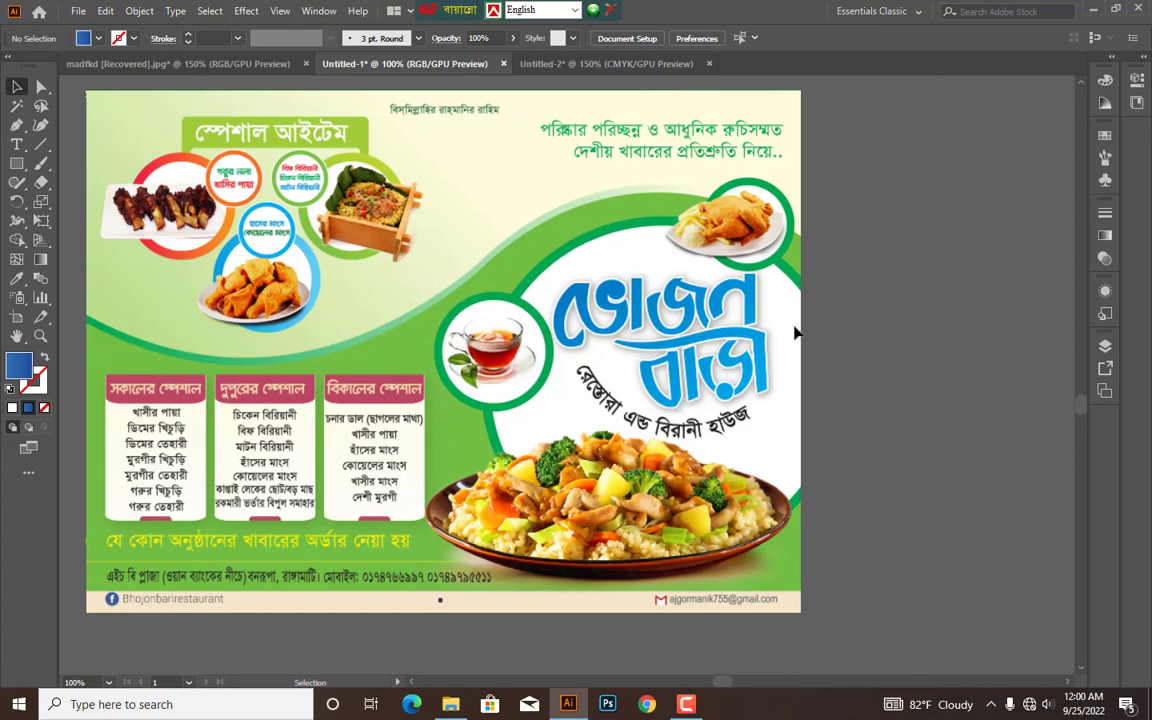
pyautogui.scroll(10, 571, 233)
pyautogui.hscroll(-6, 571, 233)
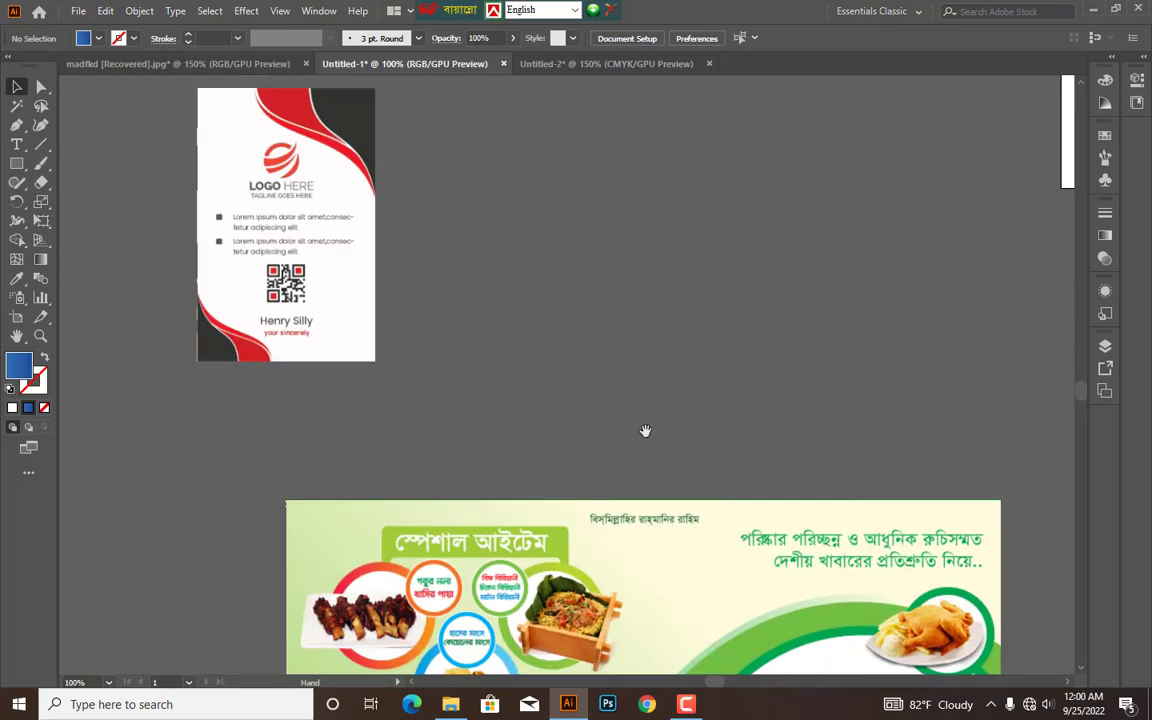
pyautogui.hotkey('ctrl', '+')
pyautogui.hotkey('ctrl', '+')
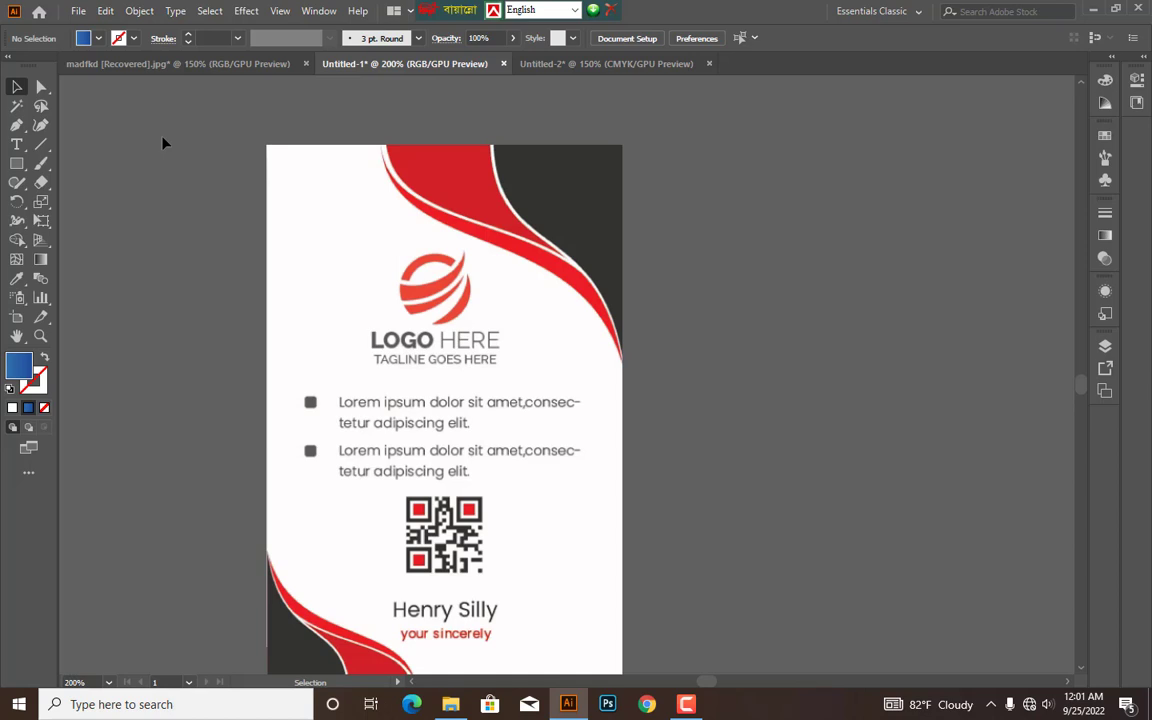
# With the Pen tool, trace the curved edge of the card's dark corner shape from the card's upper edge to the bend, adjusting the outgoing handle.
pyautogui.click(16, 125)
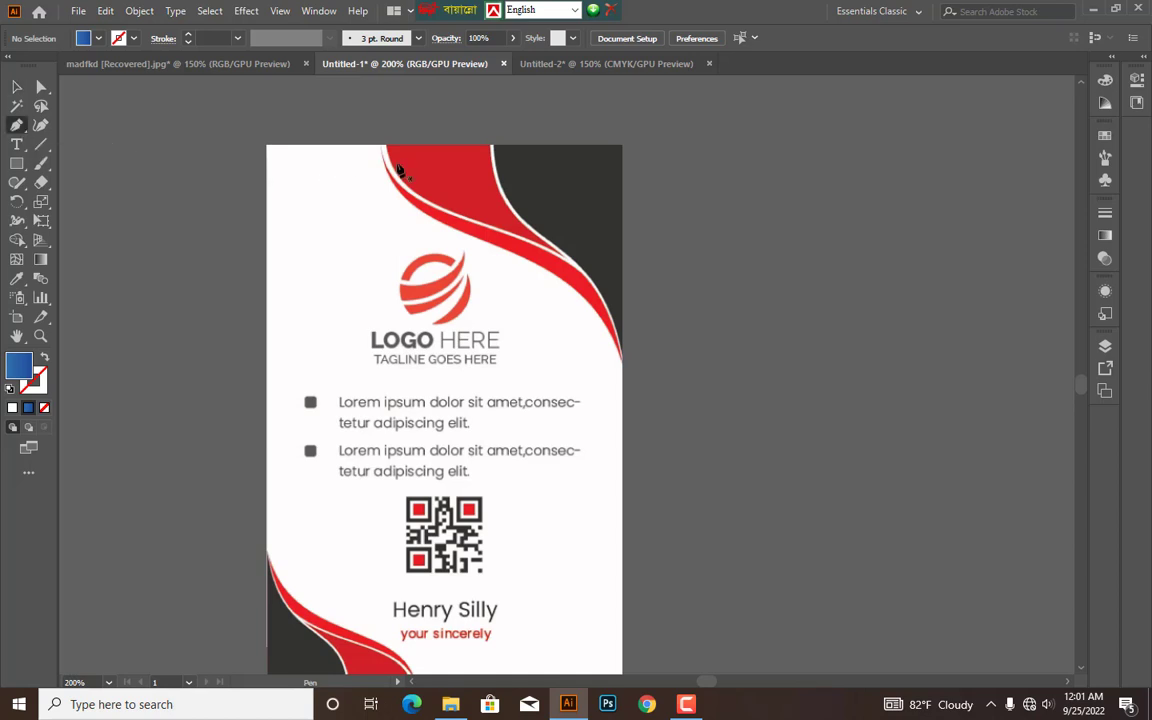
pyautogui.hotkey('ctrl', '=')
pyautogui.scroll(1, 505, 295)
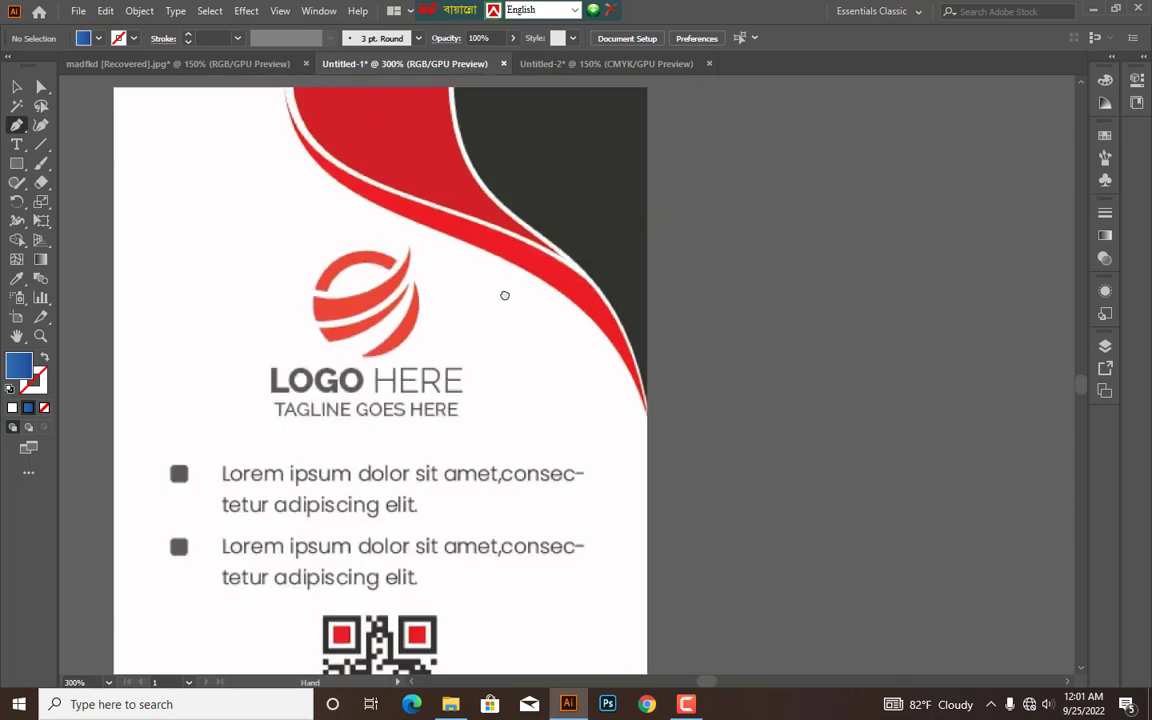
pyautogui.click(452, 90)
pyautogui.hotkey('ctrl', '=')
pyautogui.moveTo(545, 239); pyautogui.dragTo(647, 303)
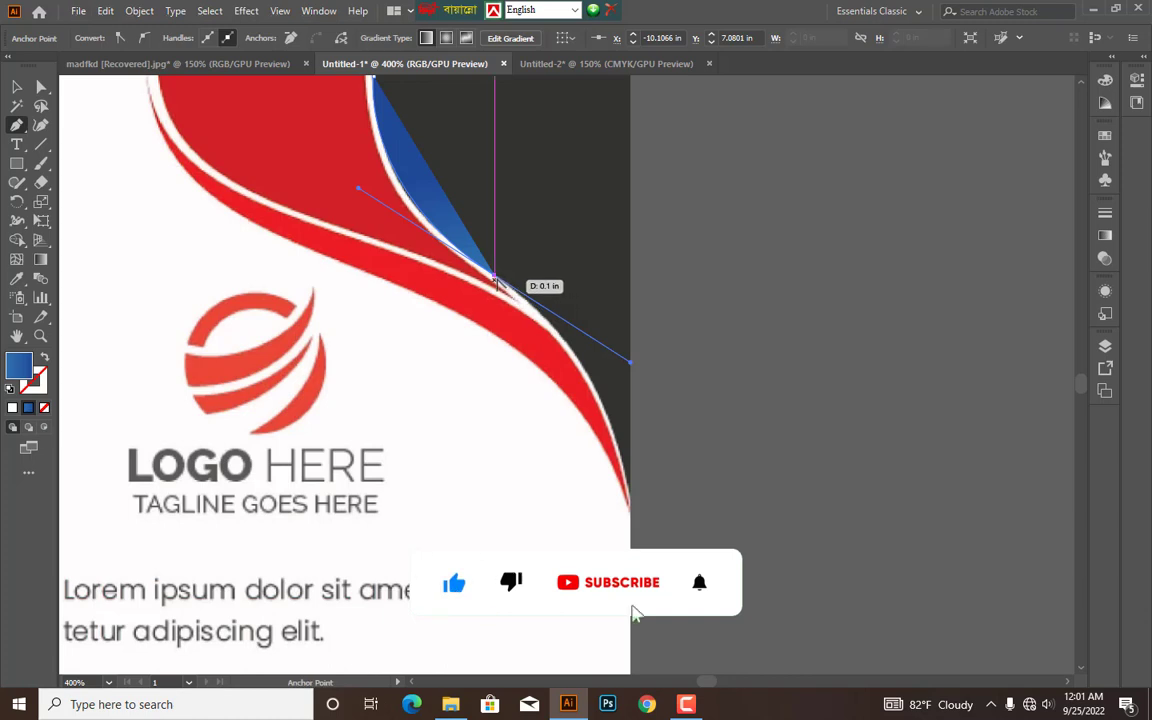
pyautogui.click(495, 278)
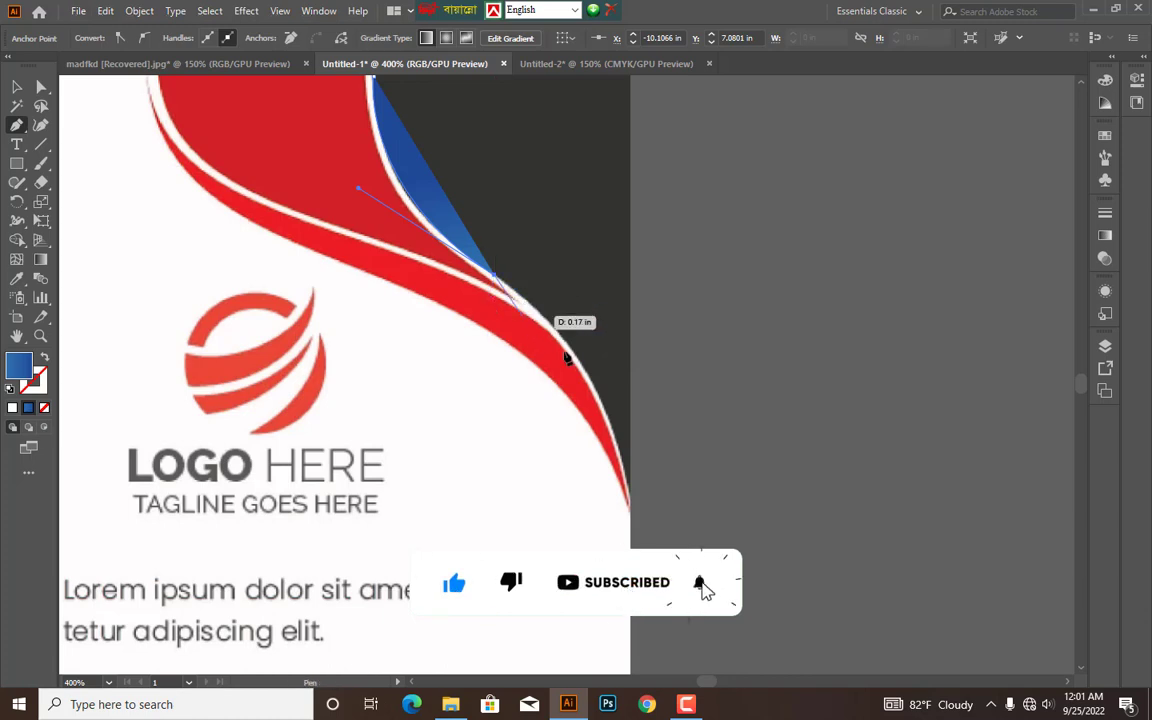
# Continue the path with a curve down to the card's right edge, remove its outgoing handle, and run it straight up to the card's corner.
pyautogui.scroll(-1, 600, 385)
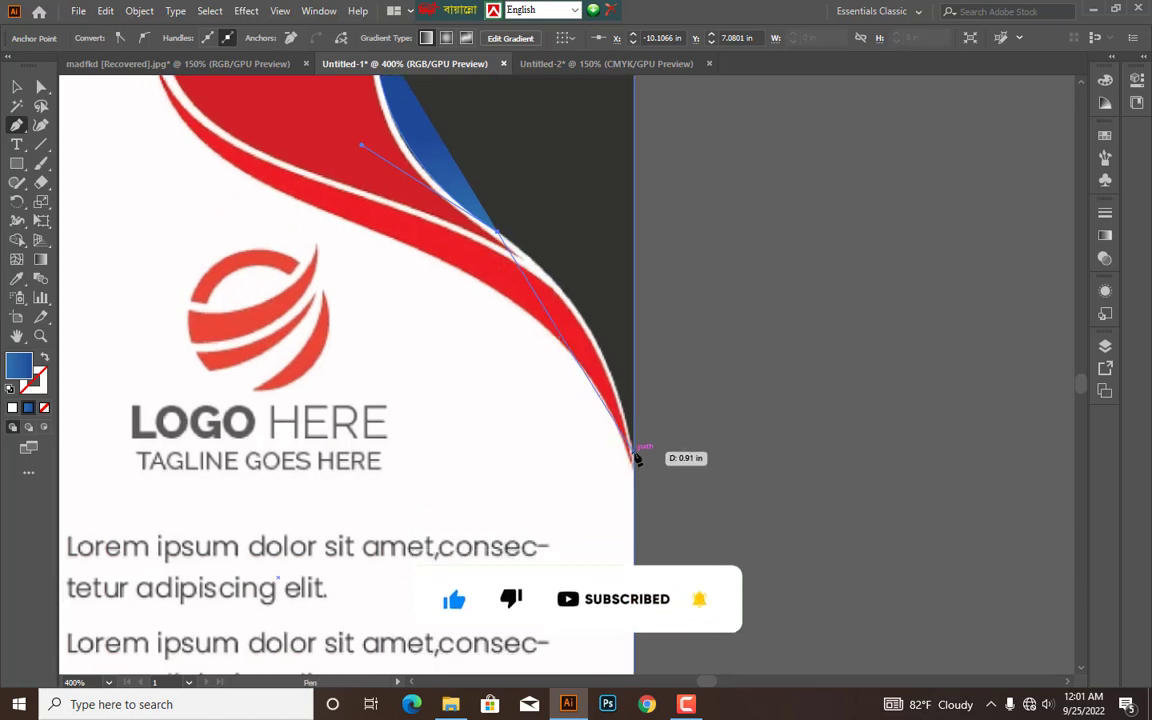
pyautogui.moveTo(634, 455); pyautogui.dragTo(656, 610)
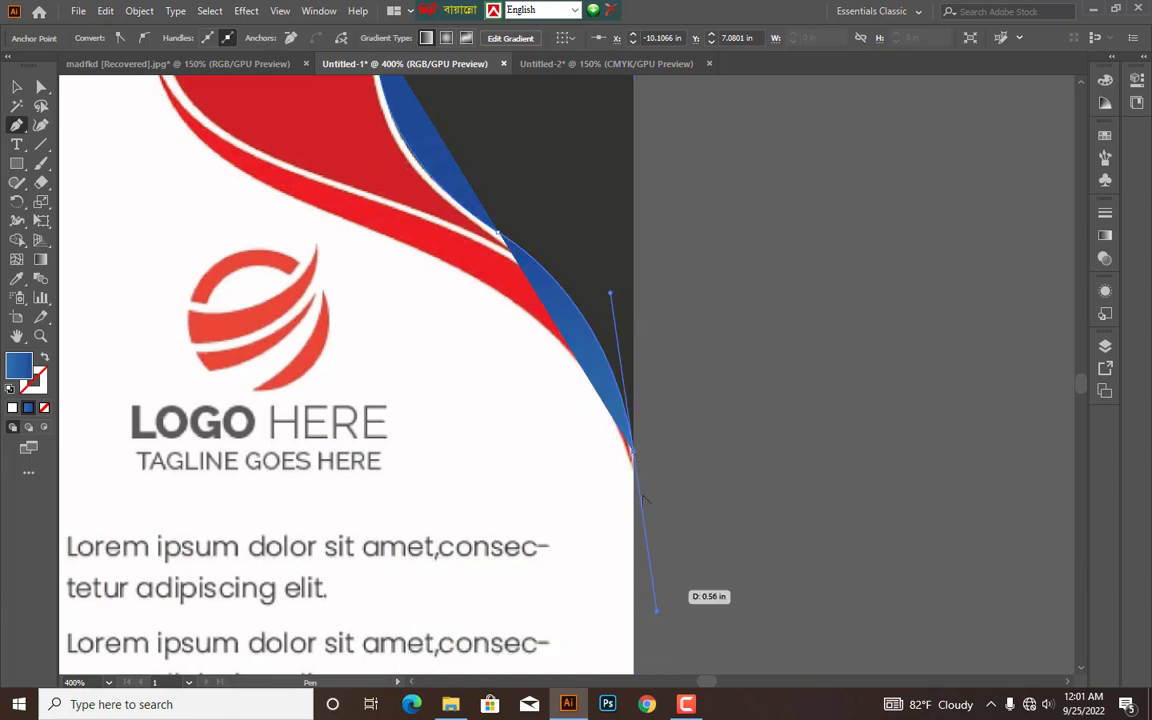
pyautogui.click(636, 459)
pyautogui.scroll(3, 735, 235)
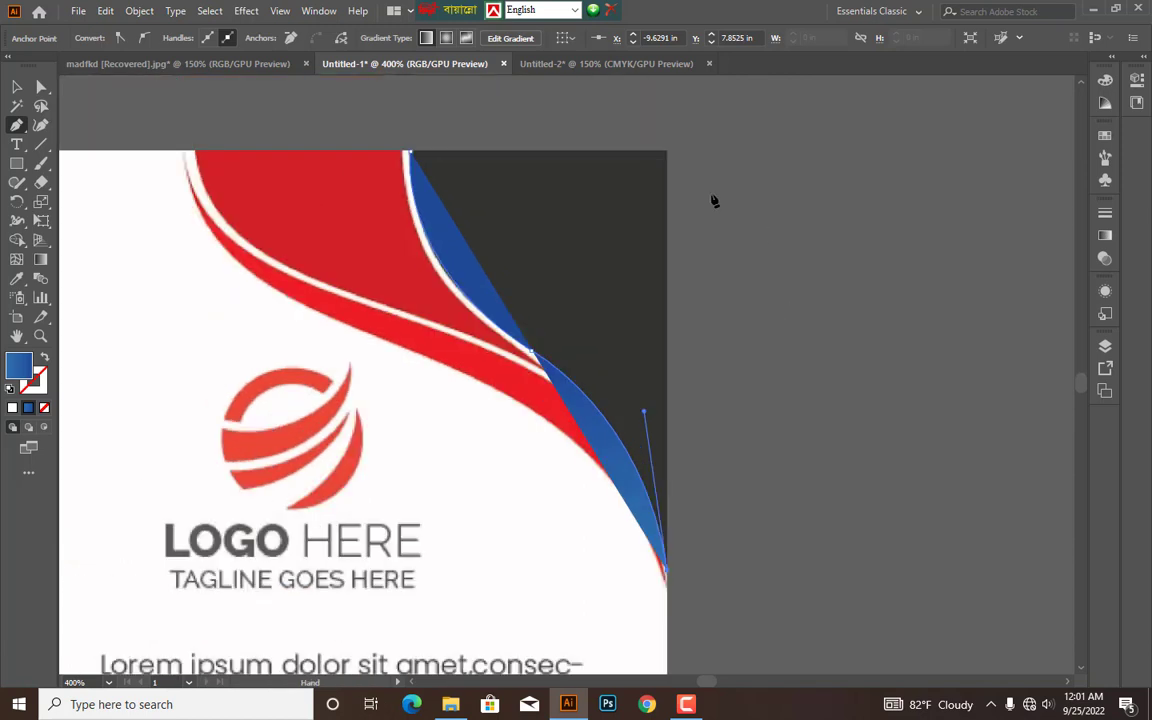
pyautogui.click(667, 153)
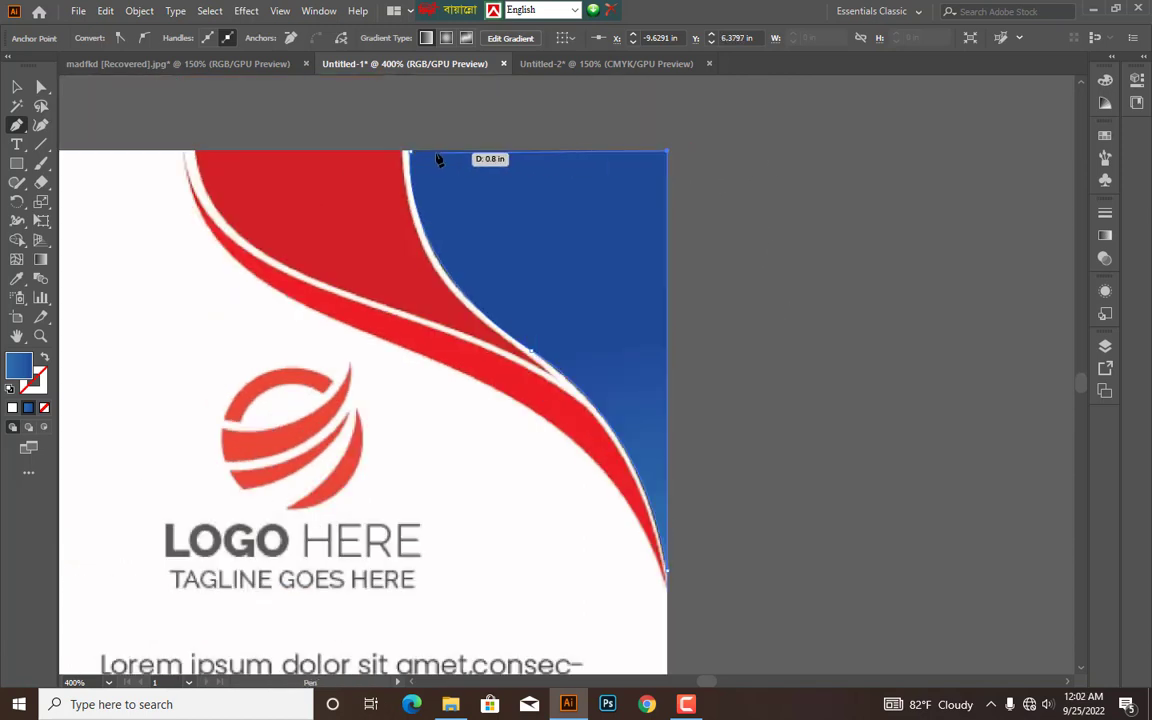
# Finish the traced corner shape and move it off the card onto the empty canvas to the card's right.
pyautogui.click(16, 87)
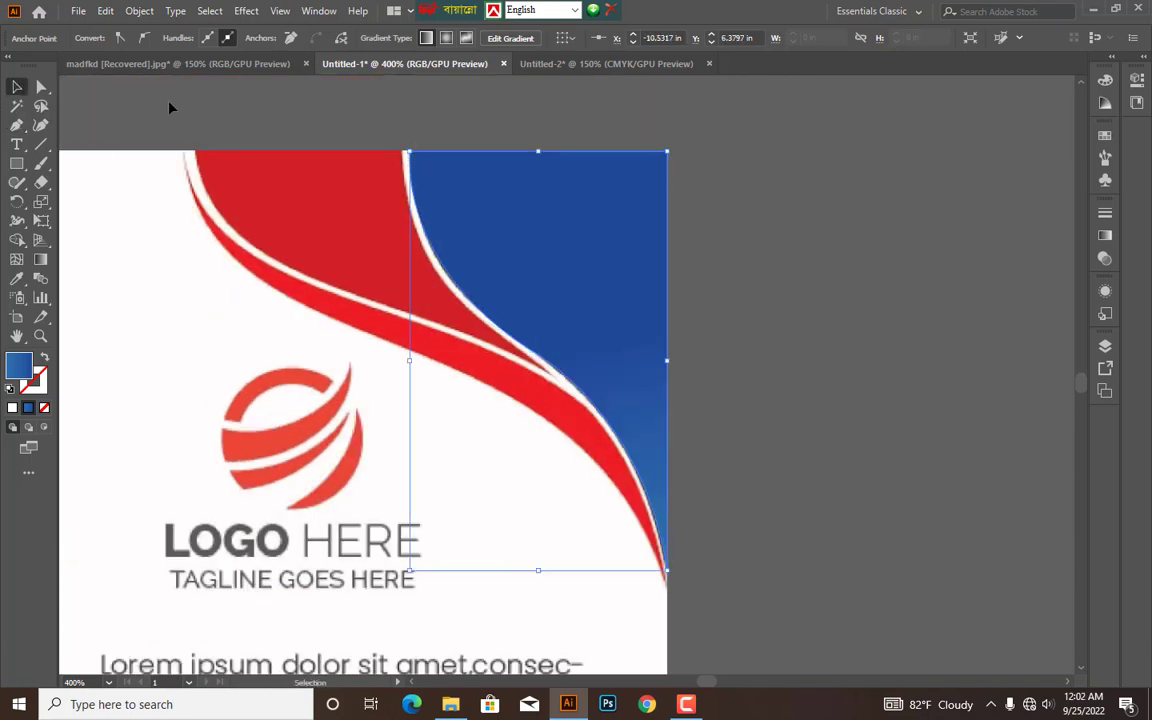
pyautogui.click(151, 90)
pyautogui.hscroll(2, 522, 288)
pyautogui.moveTo(502, 289); pyautogui.dragTo(733, 290)
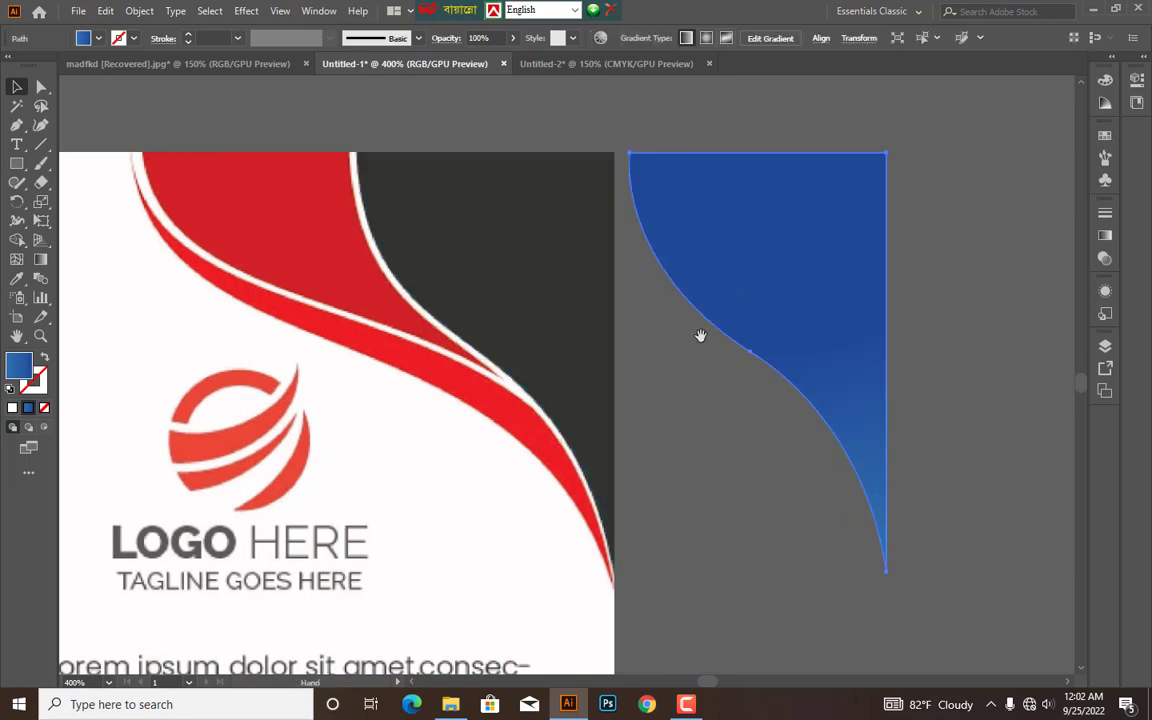
# Fill the traced shape with the dark charcoal colour sampled from the card's corner using the Eyedropper, and deselect it.
pyautogui.click(16, 279)
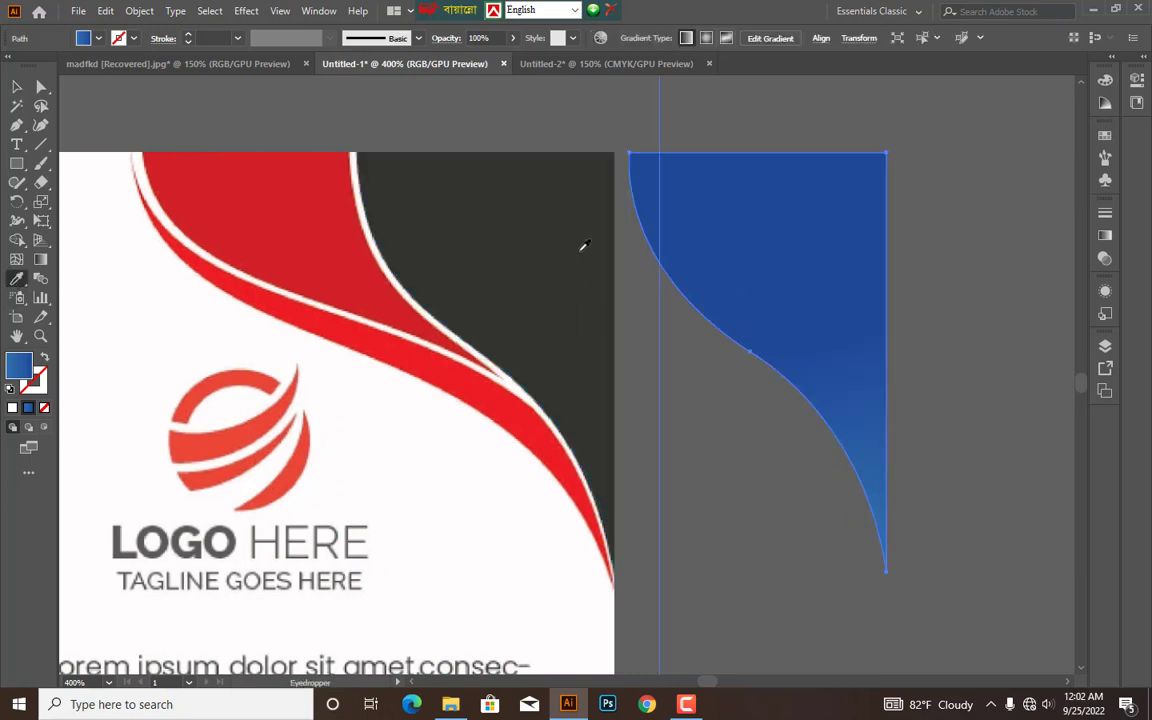
pyautogui.click(520, 228)
pyautogui.click(16, 87)
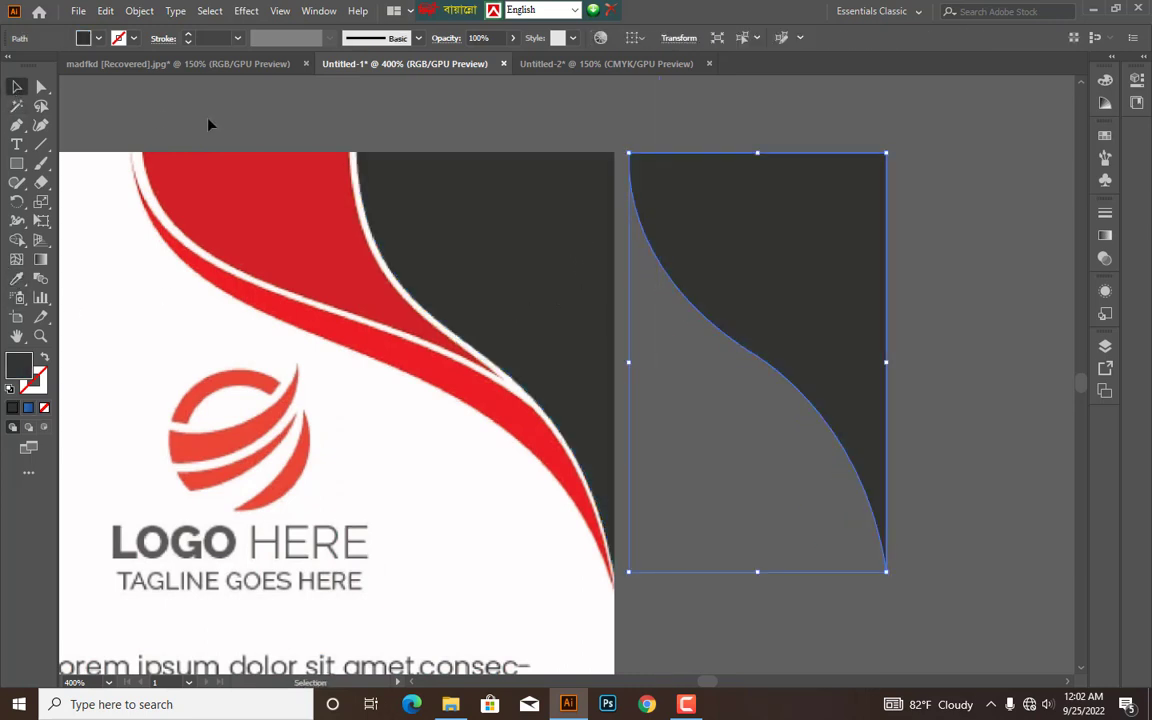
pyautogui.click(186, 105)
pyautogui.hscroll(2, 763, 330)
pyautogui.click(740, 290)
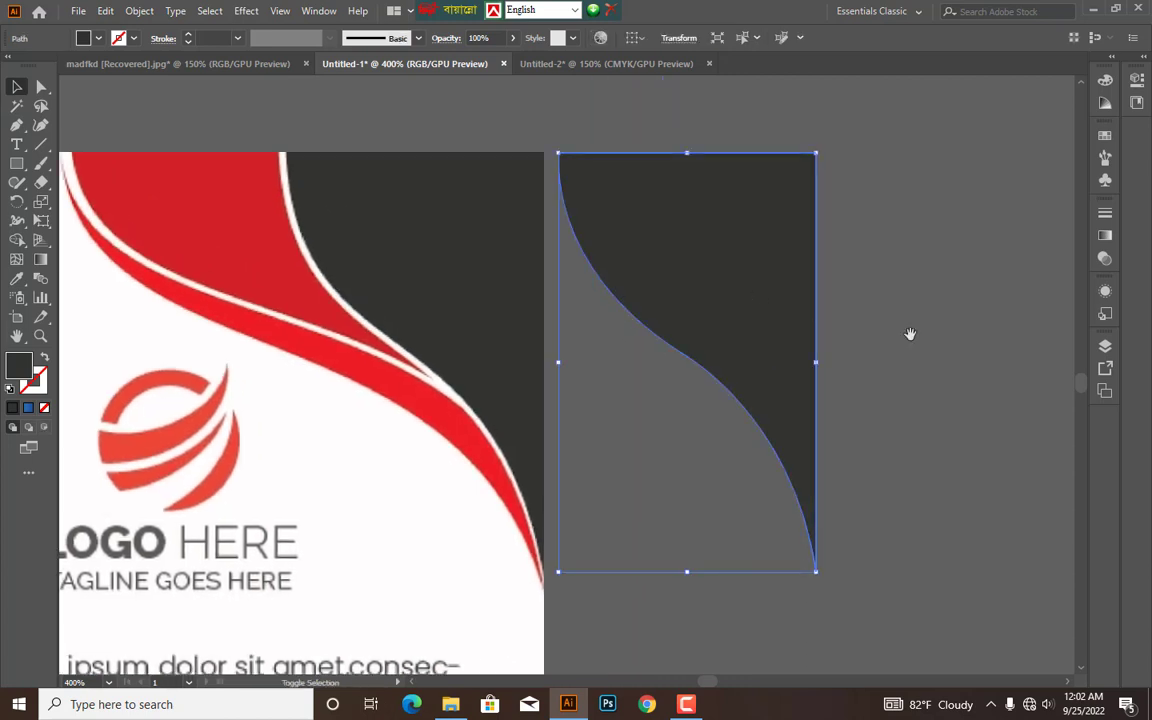
pyautogui.click(947, 352)
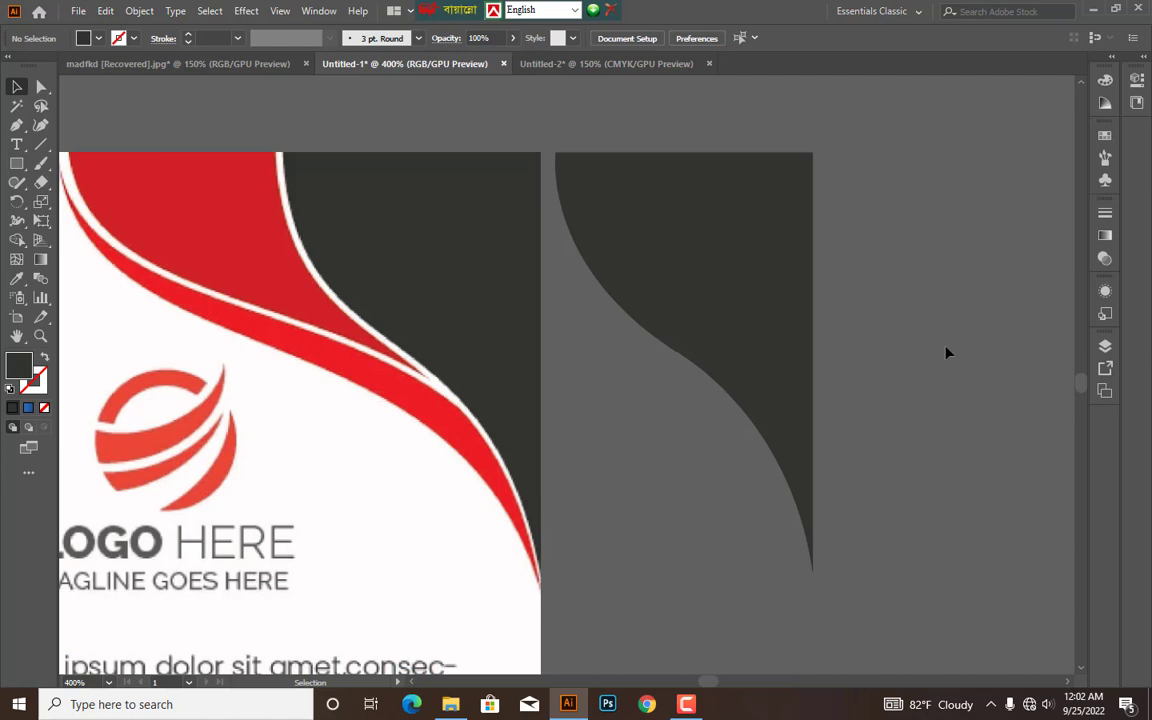
pyautogui.hscroll(-2, 393, 293)
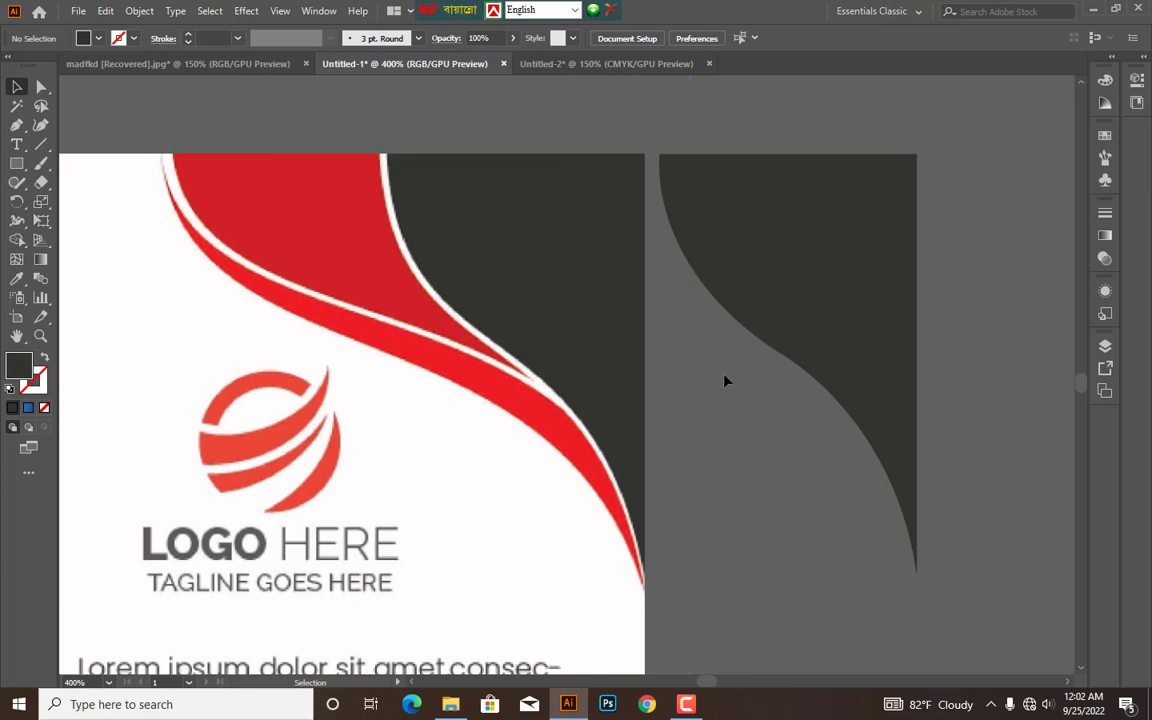
# With the Pen tool, start a path at the restaurant flyer's left edge and curve it along the green wave's lower bend.
pyautogui.moveTo(704, 563); pyautogui.dragTo(669, 299)
pyautogui.hotkey('ctrl', '-')
pyautogui.hotkey('ctrl', '-')
pyautogui.moveTo(575, 664); pyautogui.dragTo(686, 319)
pyautogui.moveTo(684, 492); pyautogui.dragTo(468, 255)
pyautogui.moveTo(627, 509); pyautogui.dragTo(546, 369)
pyautogui.moveTo(620, 502); pyautogui.dragTo(556, 394)
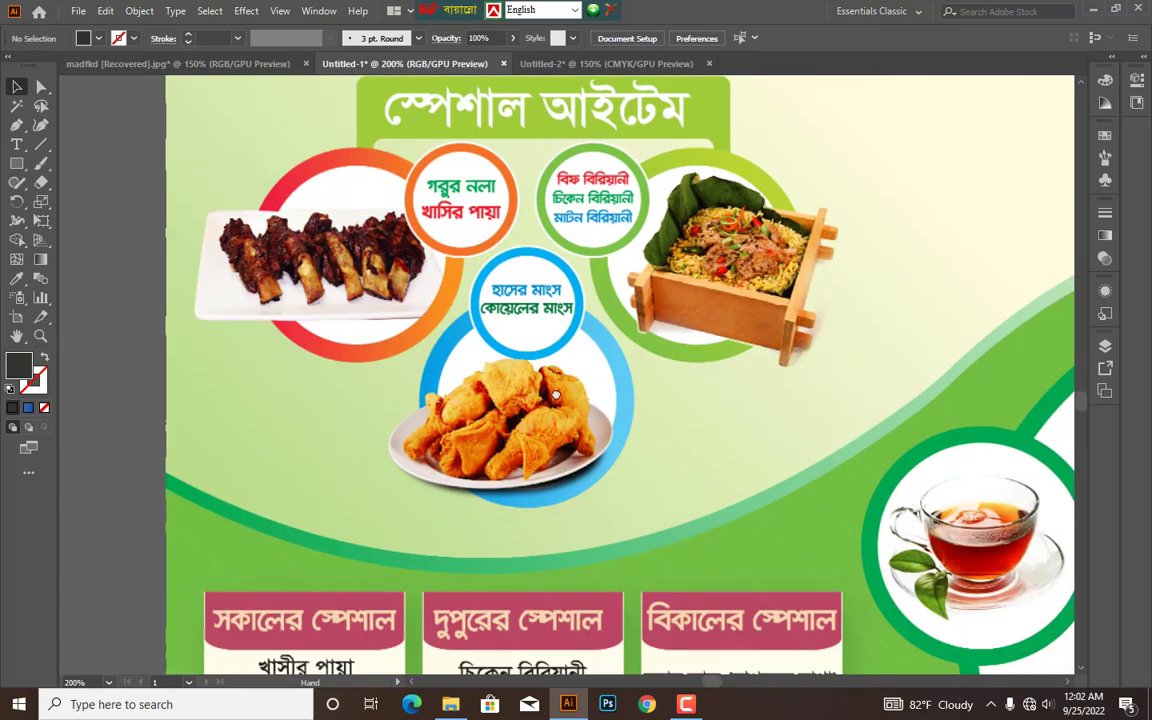
pyautogui.moveTo(595, 487); pyautogui.dragTo(440, 422)
pyautogui.hotkey('ctrl', '-')
pyautogui.hotkey('ctrl', '-')
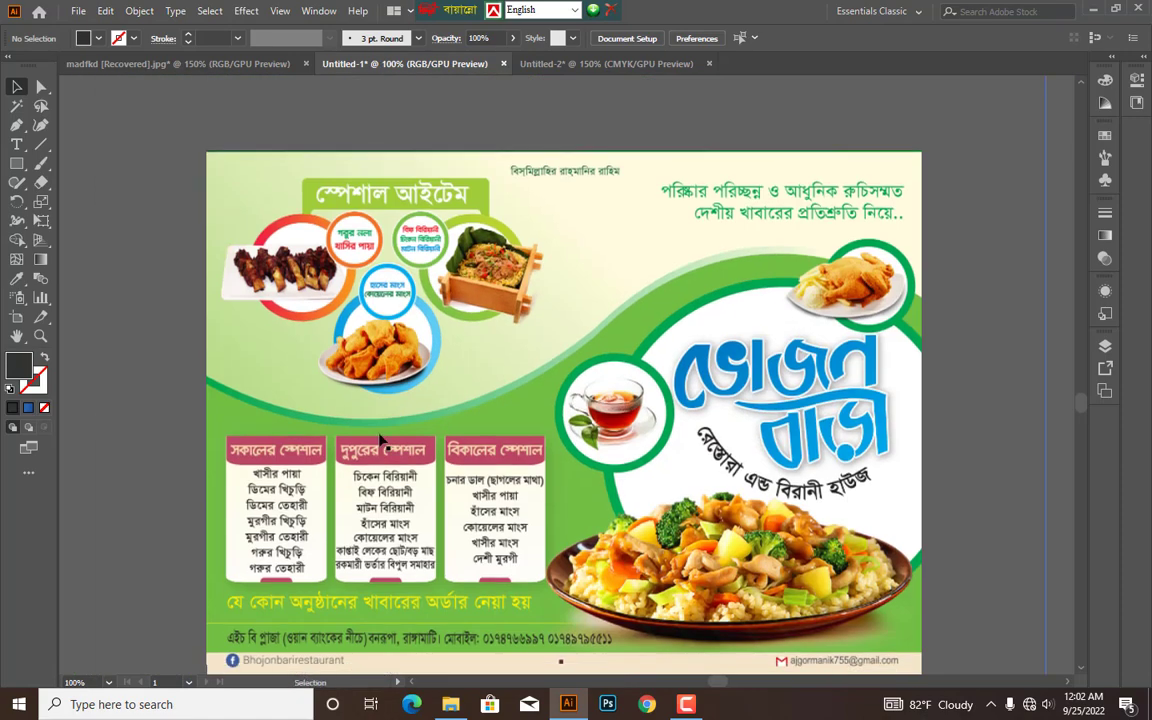
pyautogui.click(16, 125)
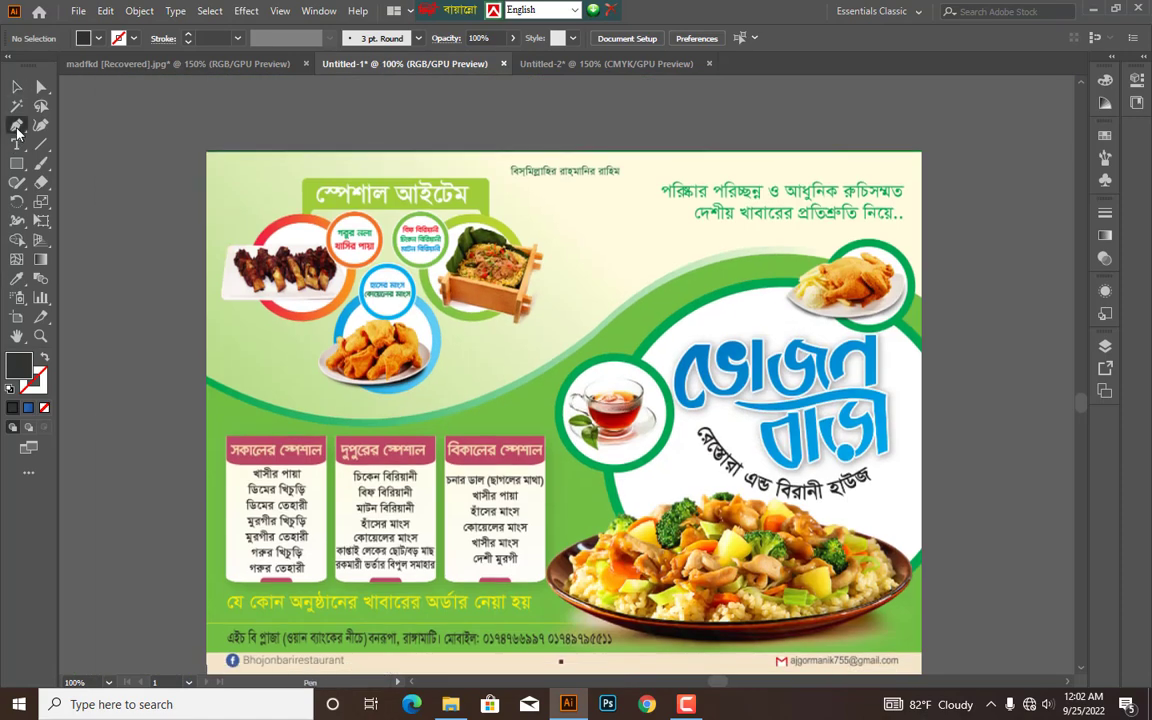
pyautogui.click(208, 384)
pyautogui.moveTo(489, 408); pyautogui.dragTo(540, 372)
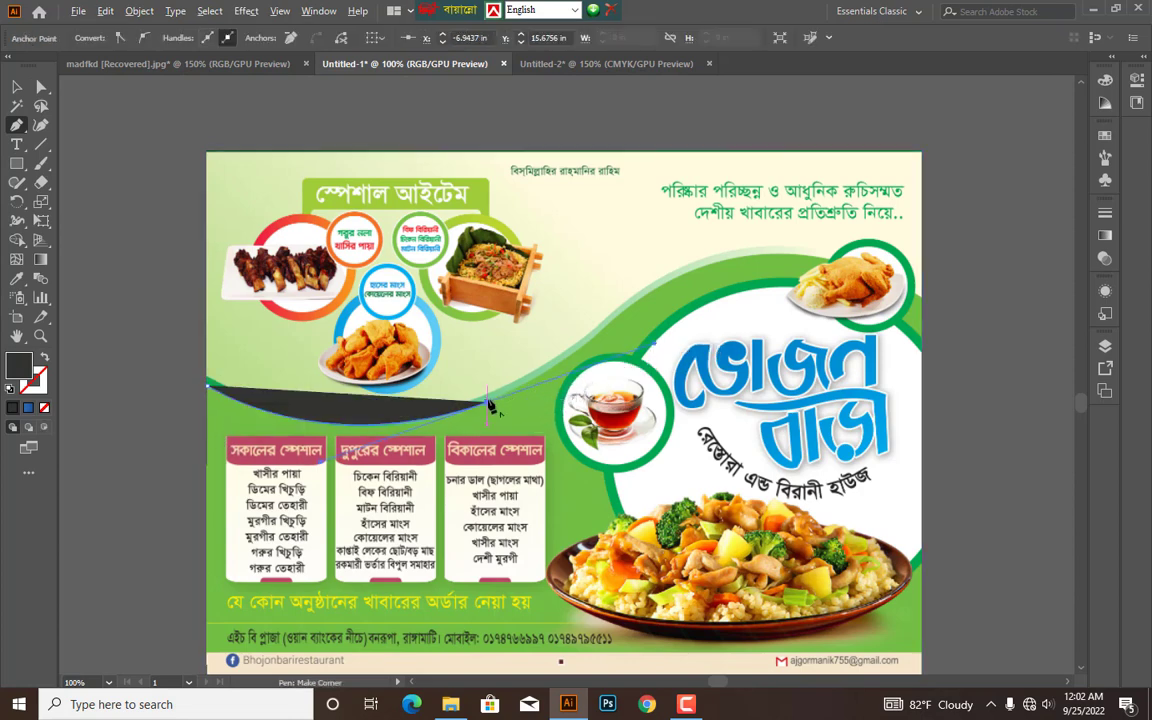
# Continue the path up the wave and over its crest to the flyer's right edge, removing the end point's outgoing handle.
pyautogui.hscroll(2, 560, 347)
pyautogui.scroll(1, 560, 347)
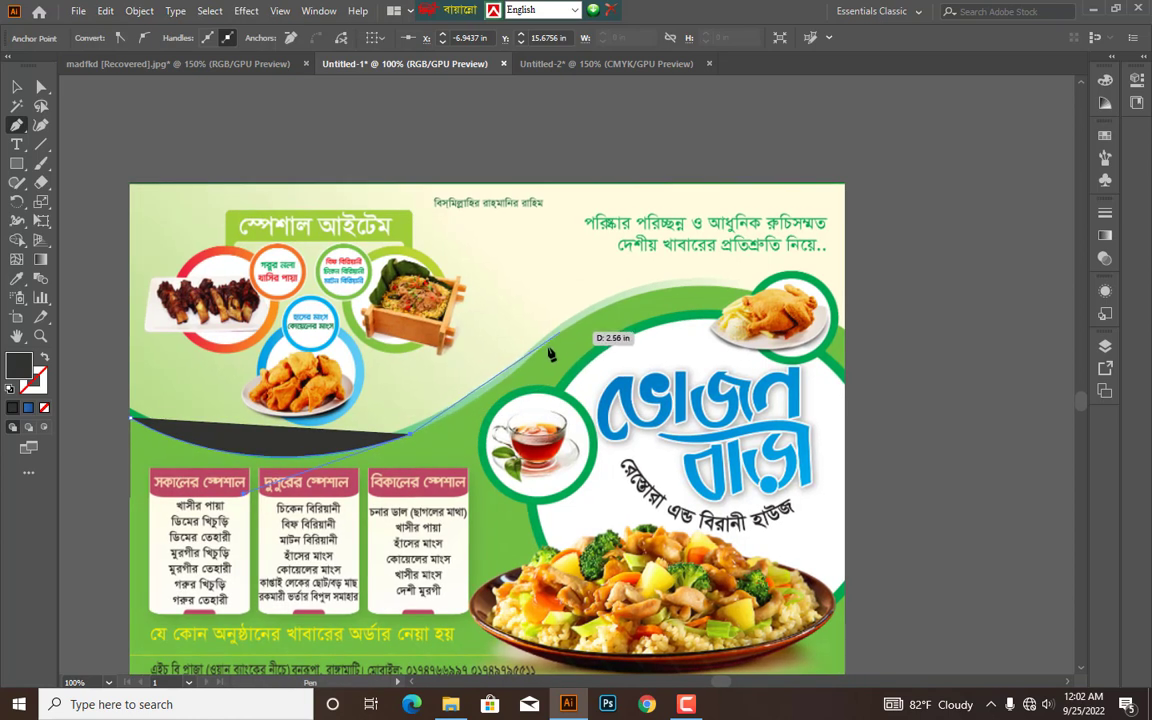
pyautogui.moveTo(541, 351); pyautogui.dragTo(578, 316)
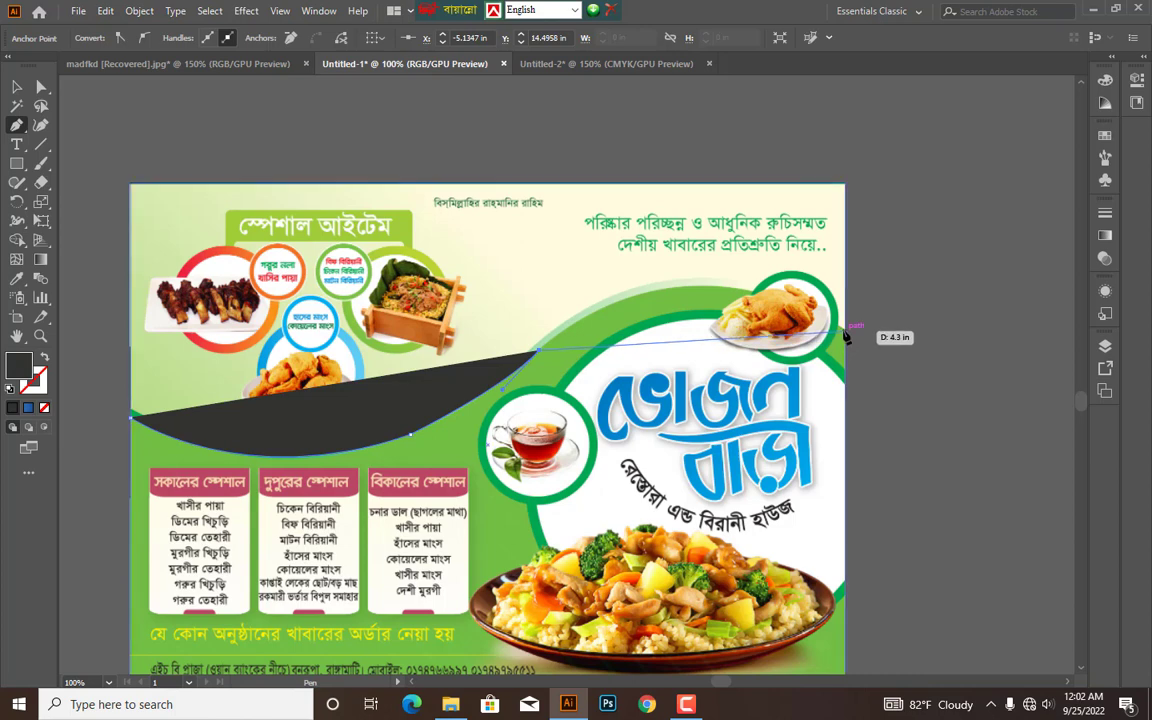
pyautogui.moveTo(845, 334); pyautogui.dragTo(1016, 440)
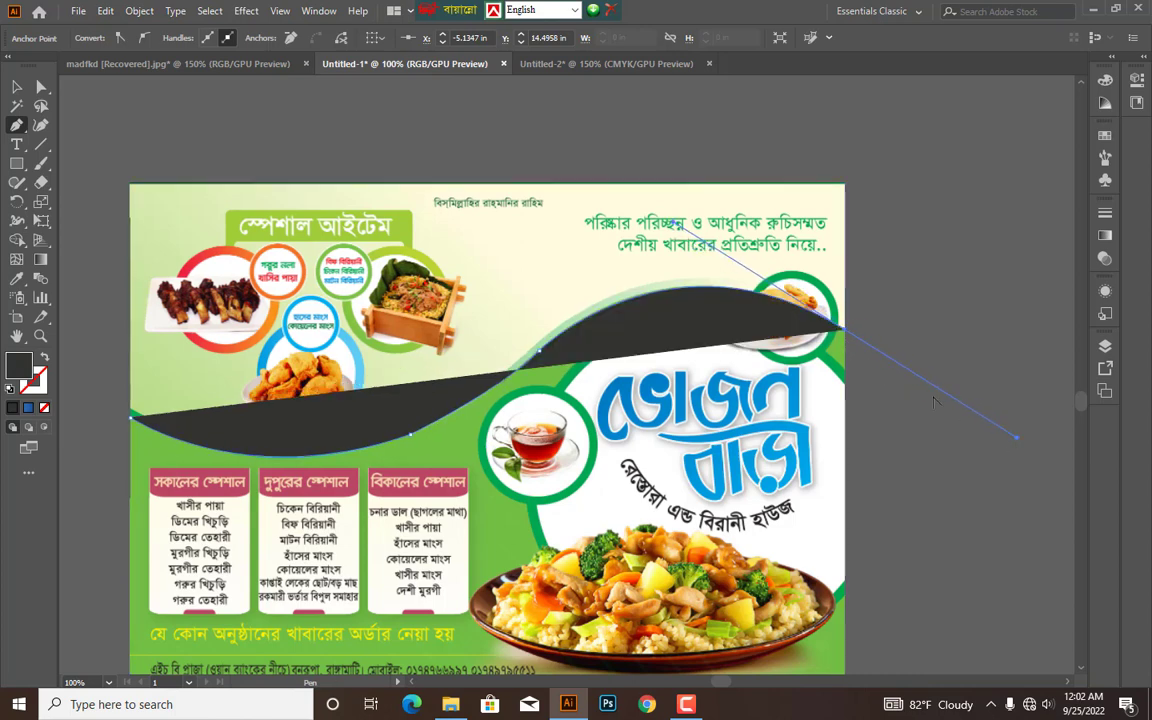
pyautogui.click(845, 333)
# Run the path straight down to the flyer's lower-right corner, across to the lower-left corner, and close it at the starting point.
pyautogui.scroll(-3, 833, 407)
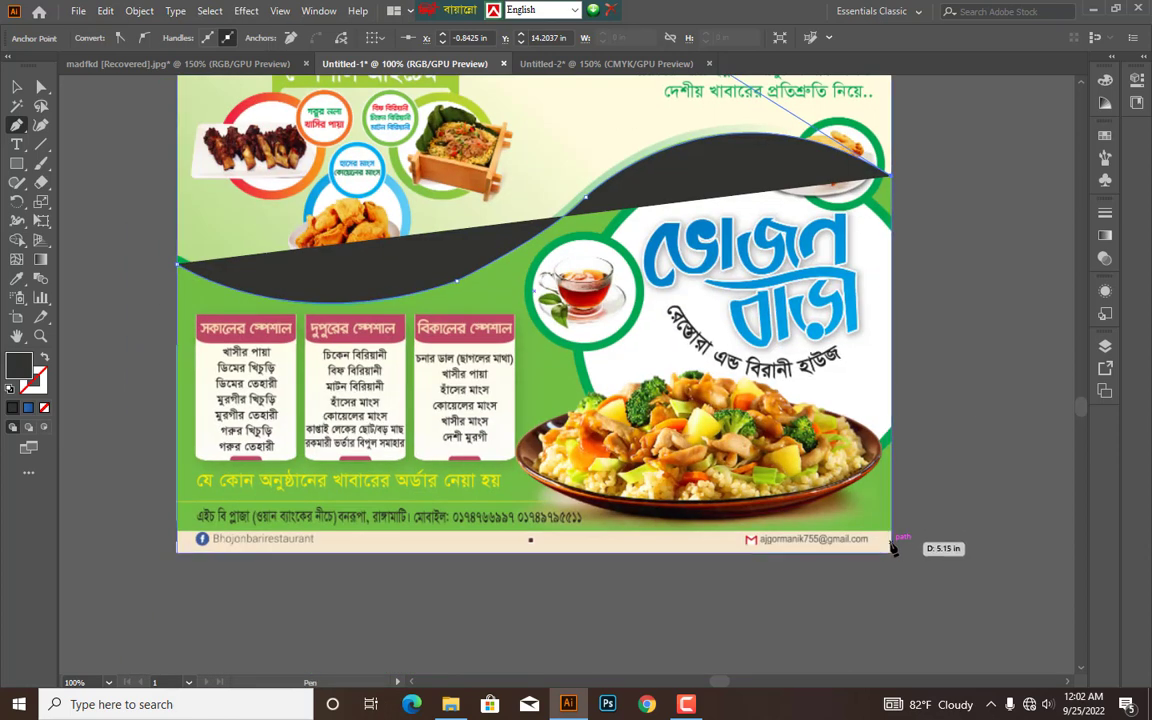
pyautogui.click(891, 553)
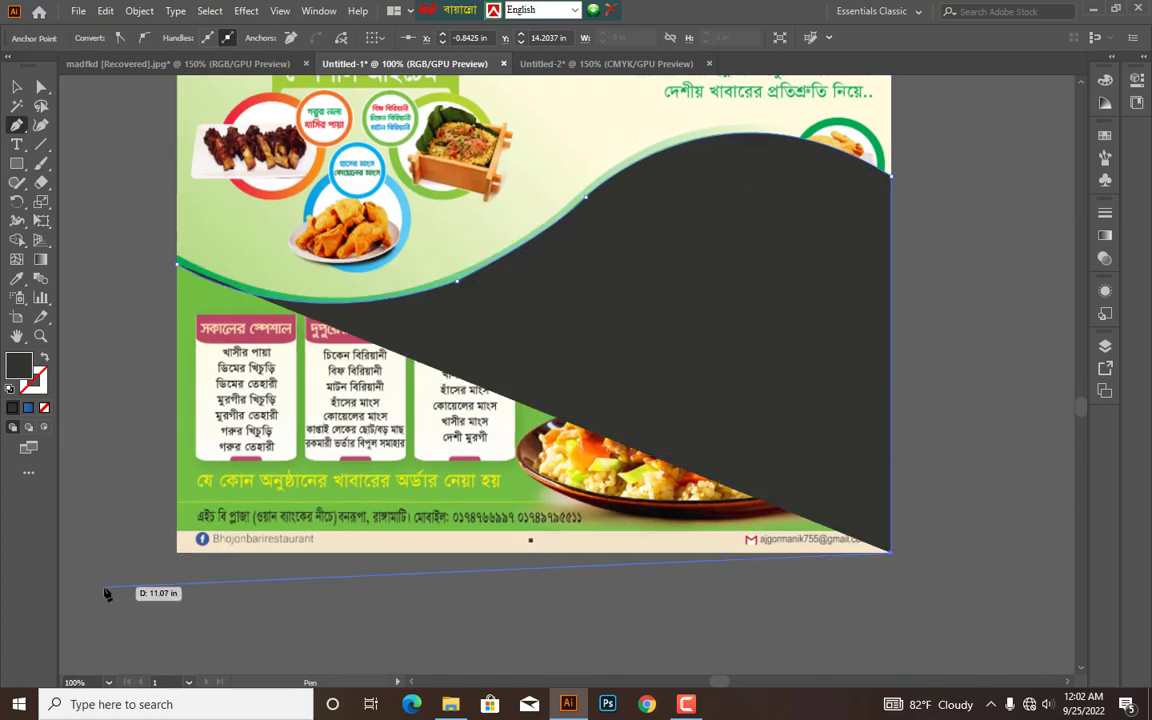
pyautogui.click(177, 552)
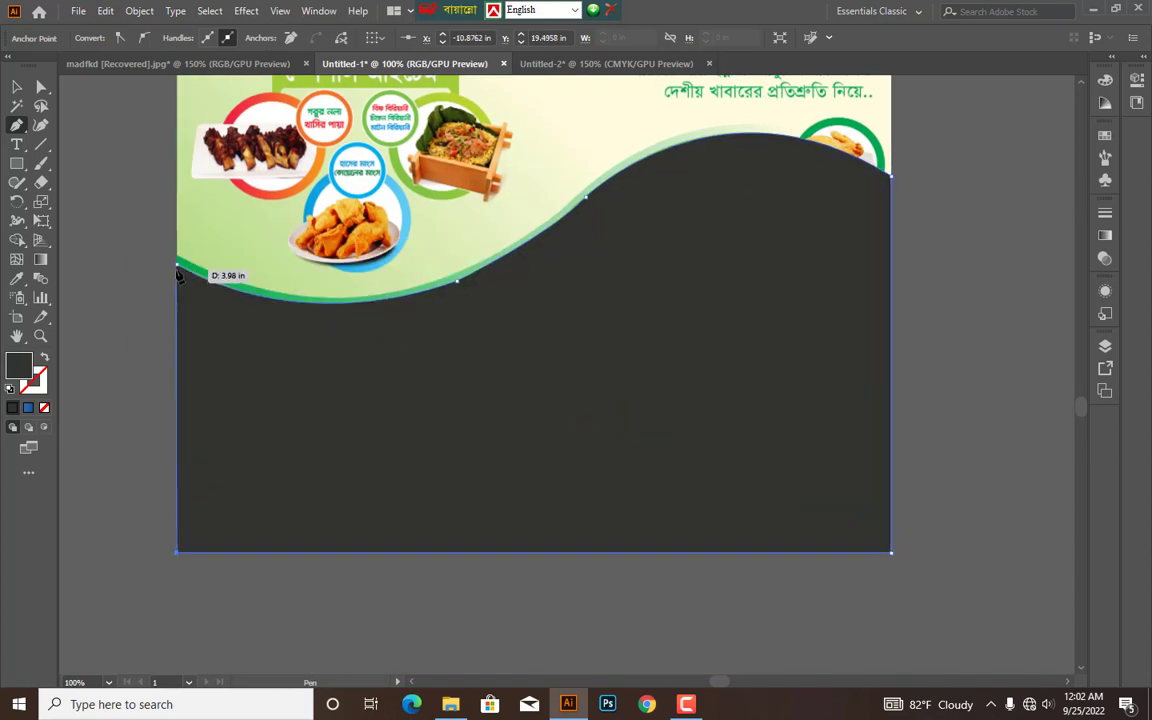
pyautogui.click(177, 266)
# Move the traced wave shape off the flyer onto the empty canvas below it.
pyautogui.click(17, 87)
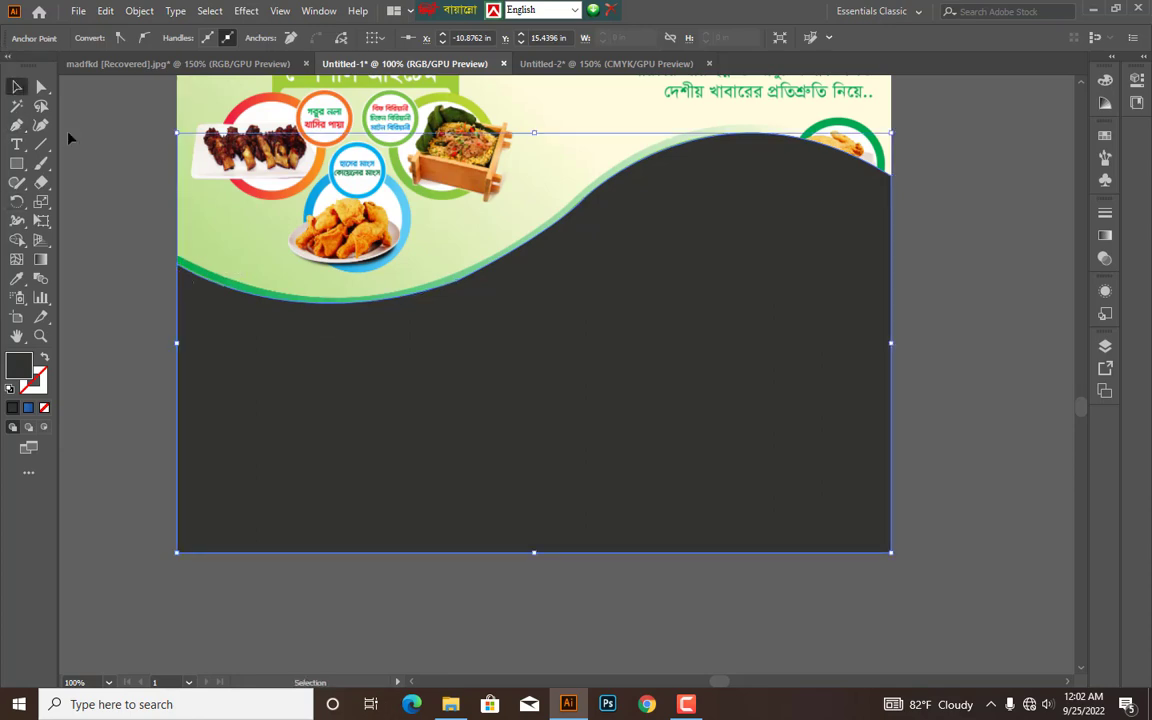
pyautogui.click(75, 140)
pyautogui.moveTo(578, 387); pyautogui.dragTo(607, 263)
pyautogui.moveTo(608, 258); pyautogui.dragTo(685, 576)
pyautogui.moveTo(678, 477); pyautogui.dragTo(698, 326)
pyautogui.moveTo(697, 353); pyautogui.dragTo(698, 487)
pyautogui.moveTo(743, 356); pyautogui.dragTo(733, 458)
# Fill the wave shape with the flyer's green background colour sampled with the Eyedropper, and deselect it.
pyautogui.click(17, 278)
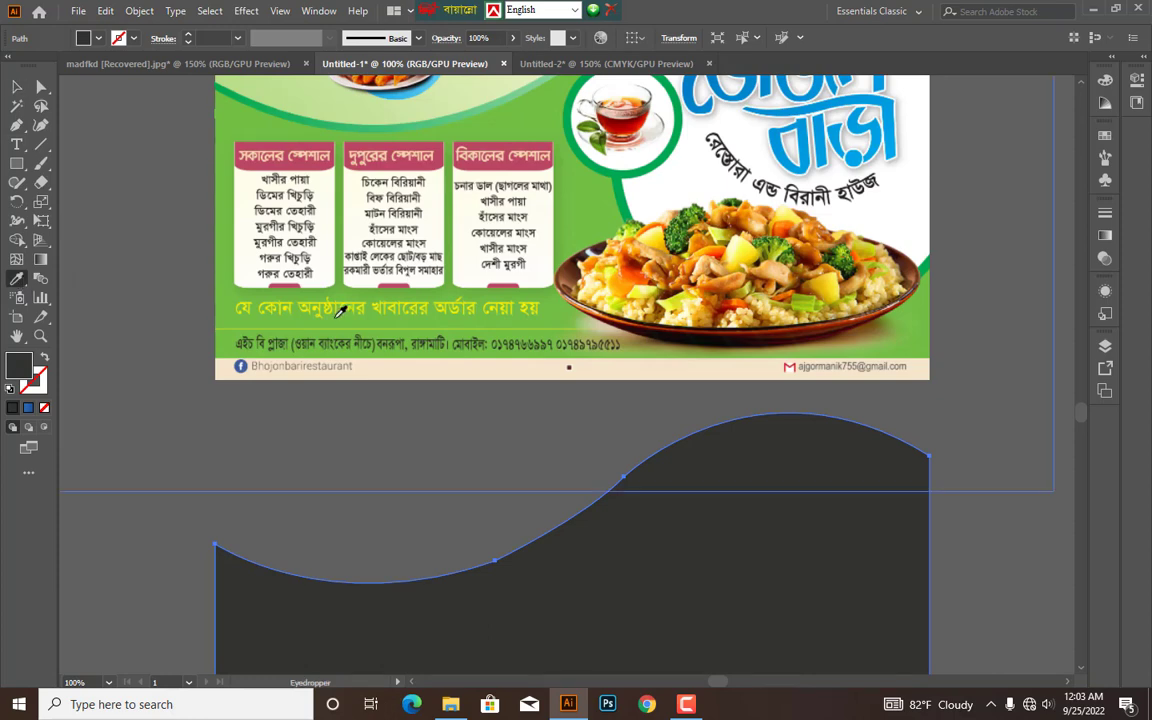
pyautogui.click(231, 297)
pyautogui.press('v')
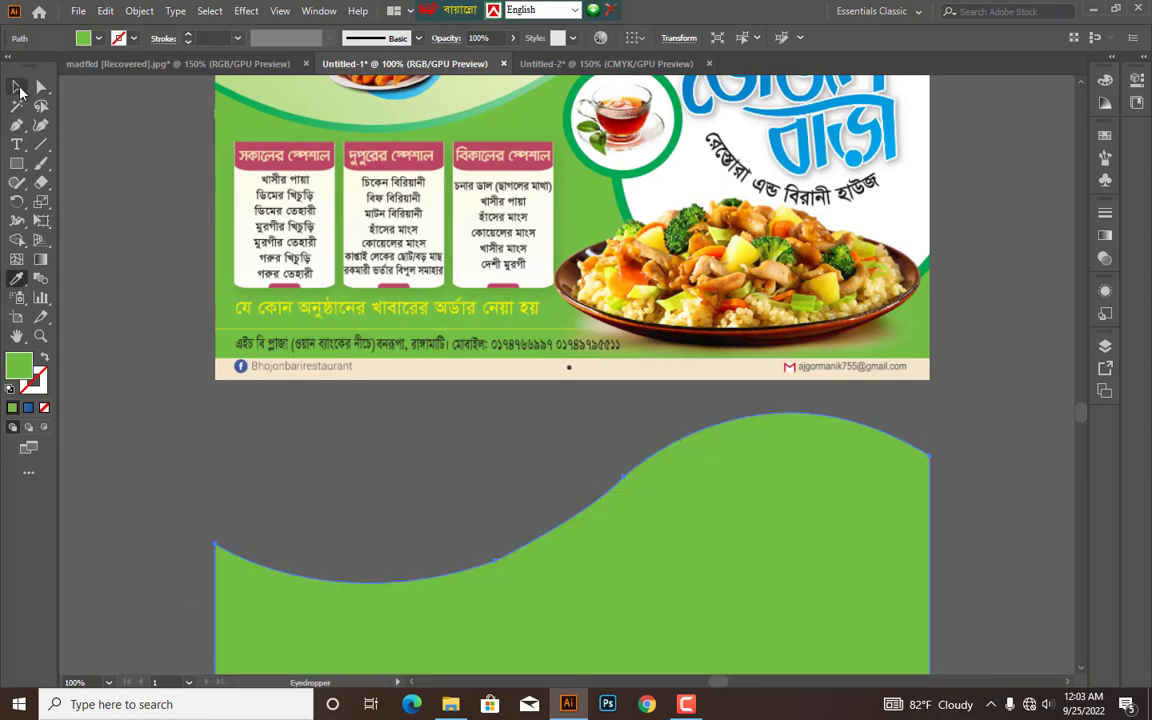
pyautogui.moveTo(506, 341); pyautogui.dragTo(468, 314)
pyautogui.moveTo(752, 464); pyautogui.dragTo(734, 382)
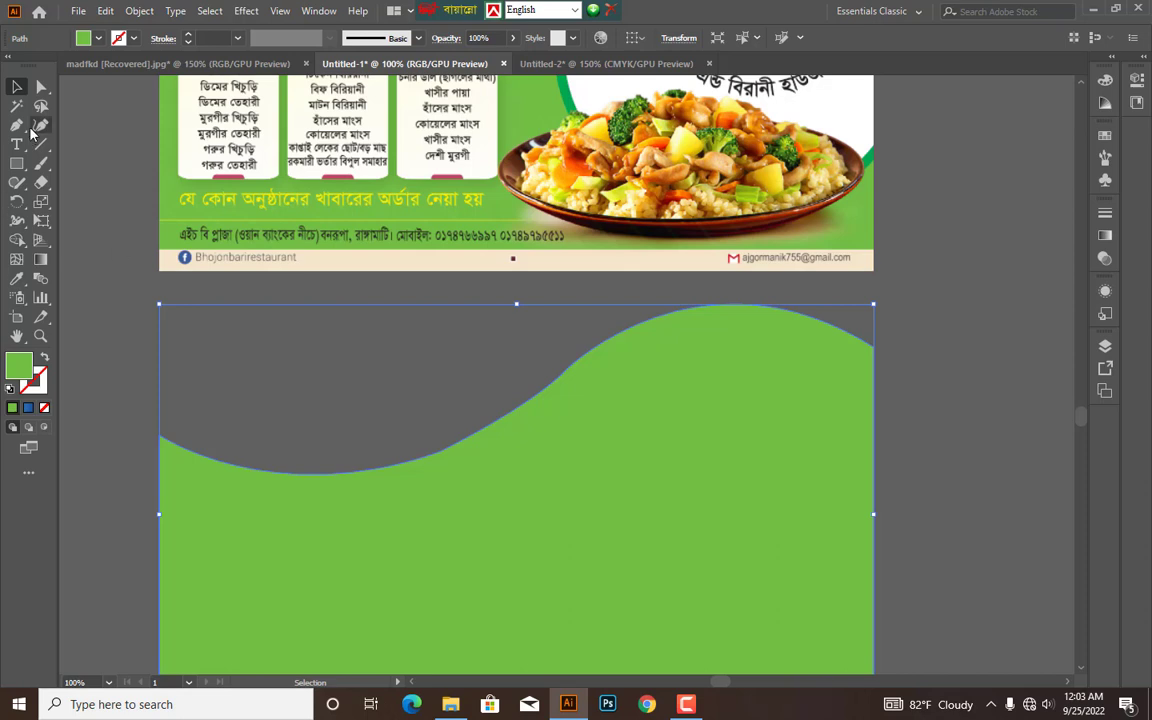
pyautogui.scroll(1, 820, 392)
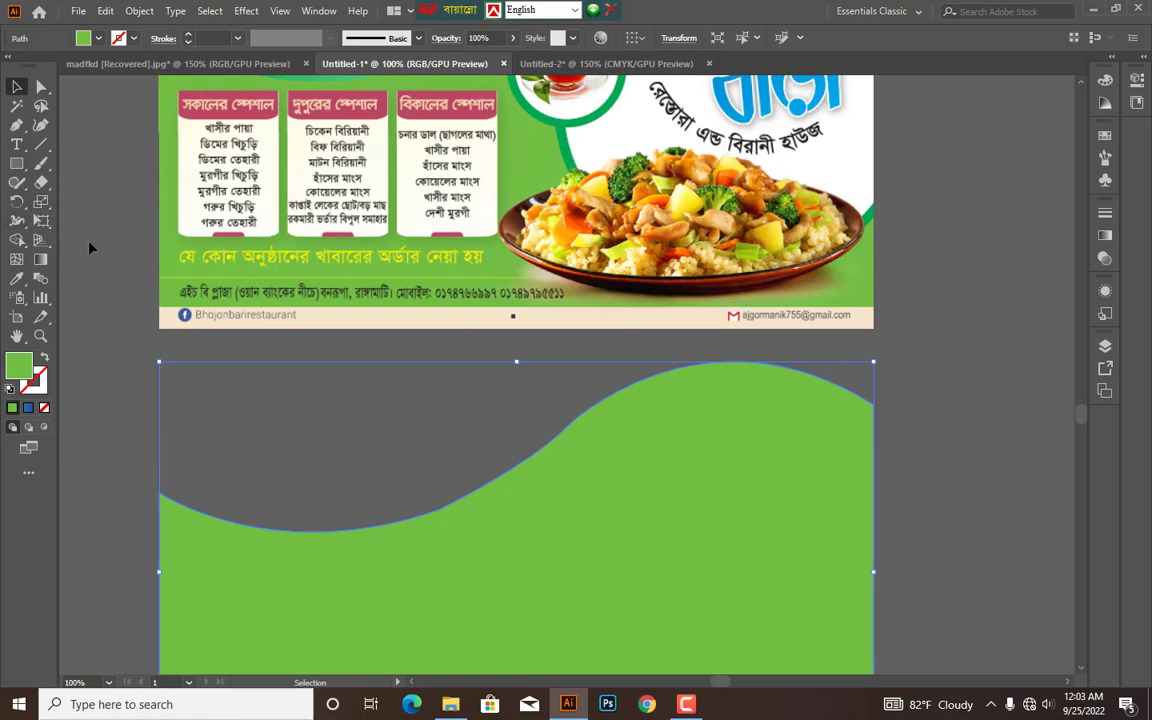
pyautogui.scroll(3, 892, 321)
pyautogui.hscroll(2, 892, 321)
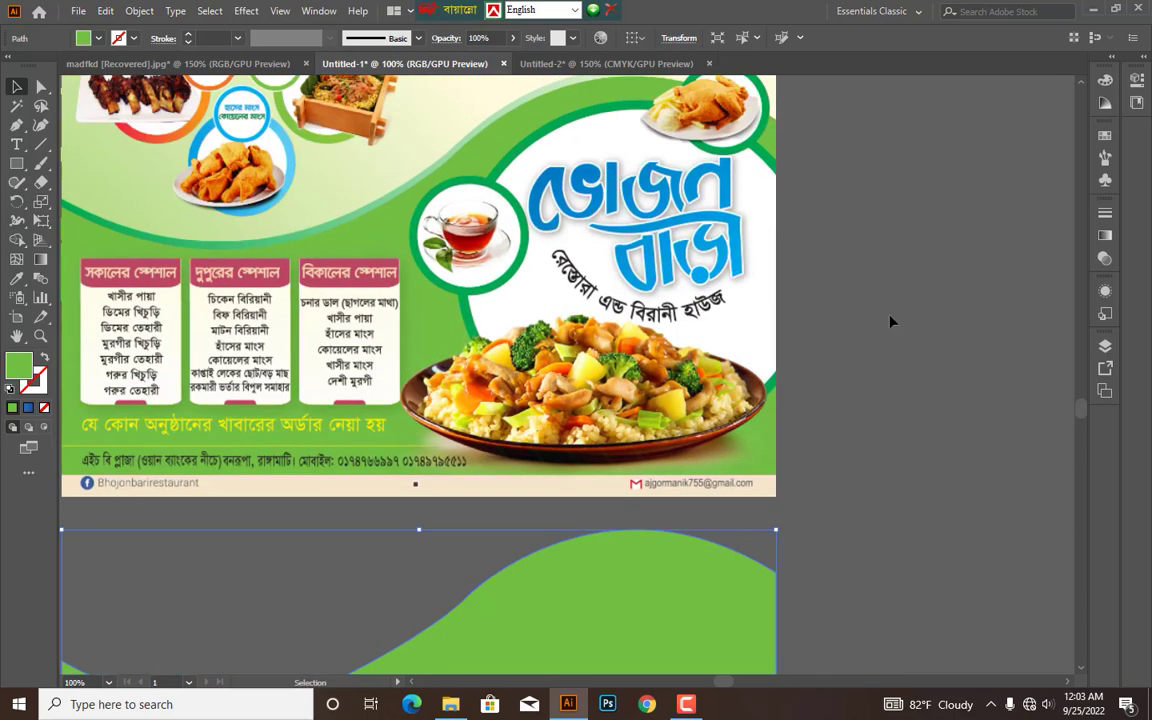
pyautogui.click(892, 321)
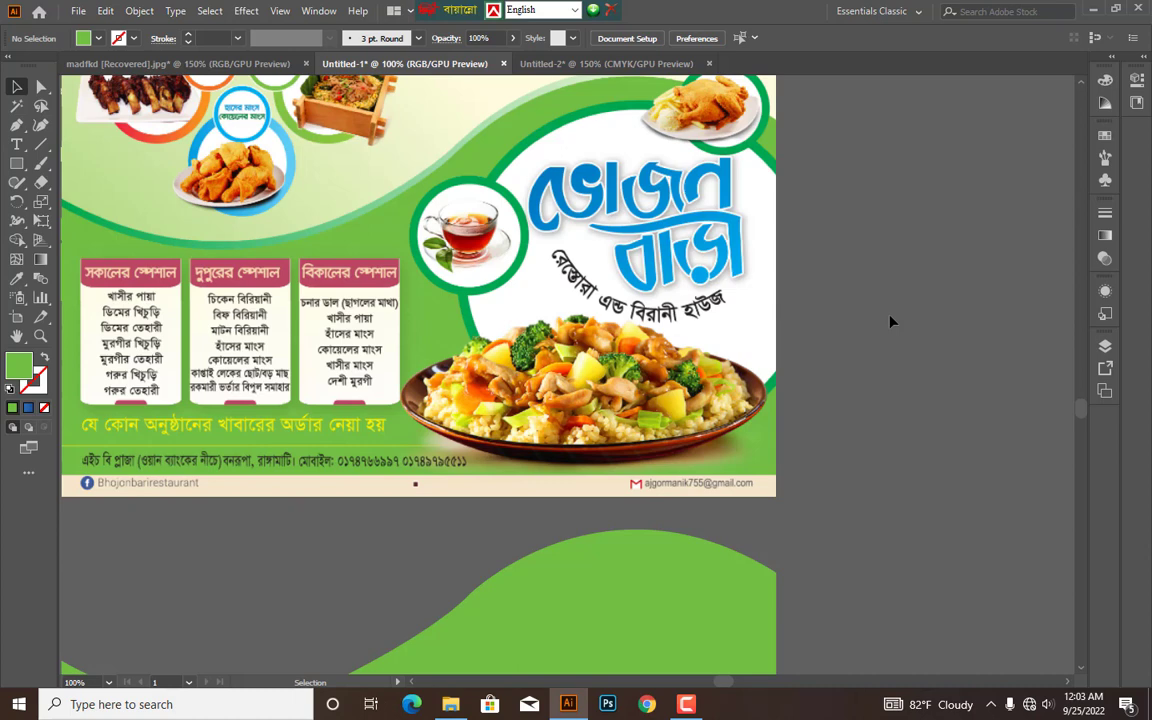
pyautogui.scroll(2, 892, 321)
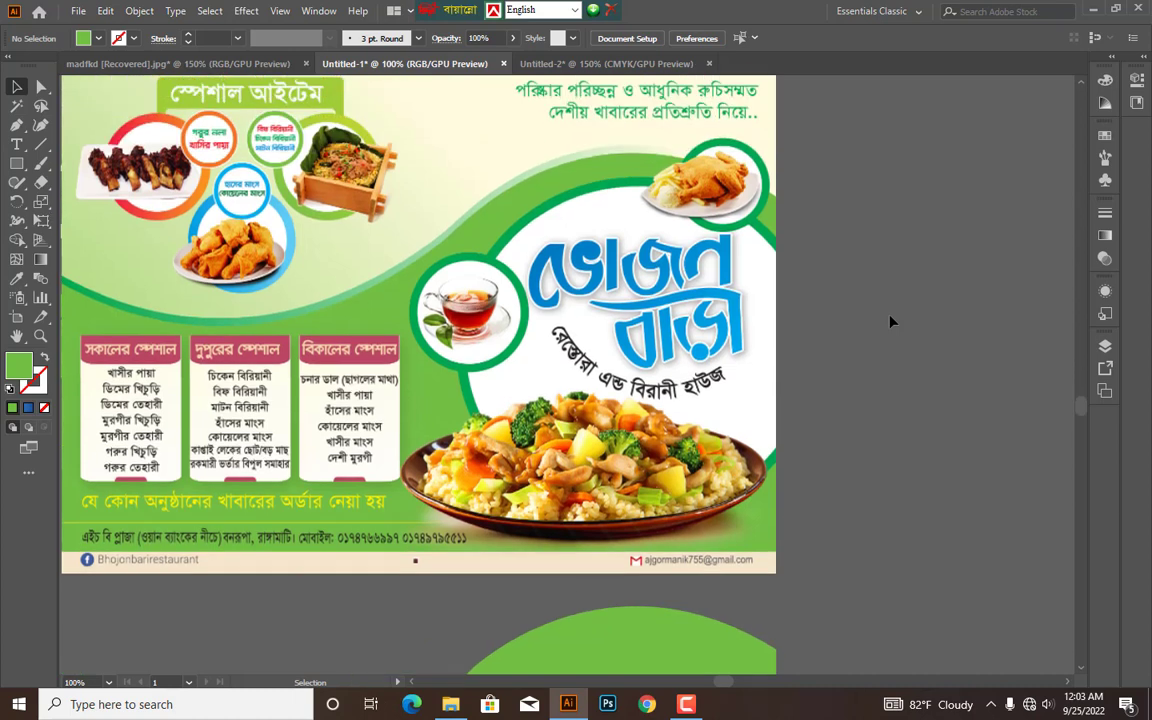
pyautogui.scroll(2, 500, 250)
pyautogui.hscroll(-5, 500, 250)
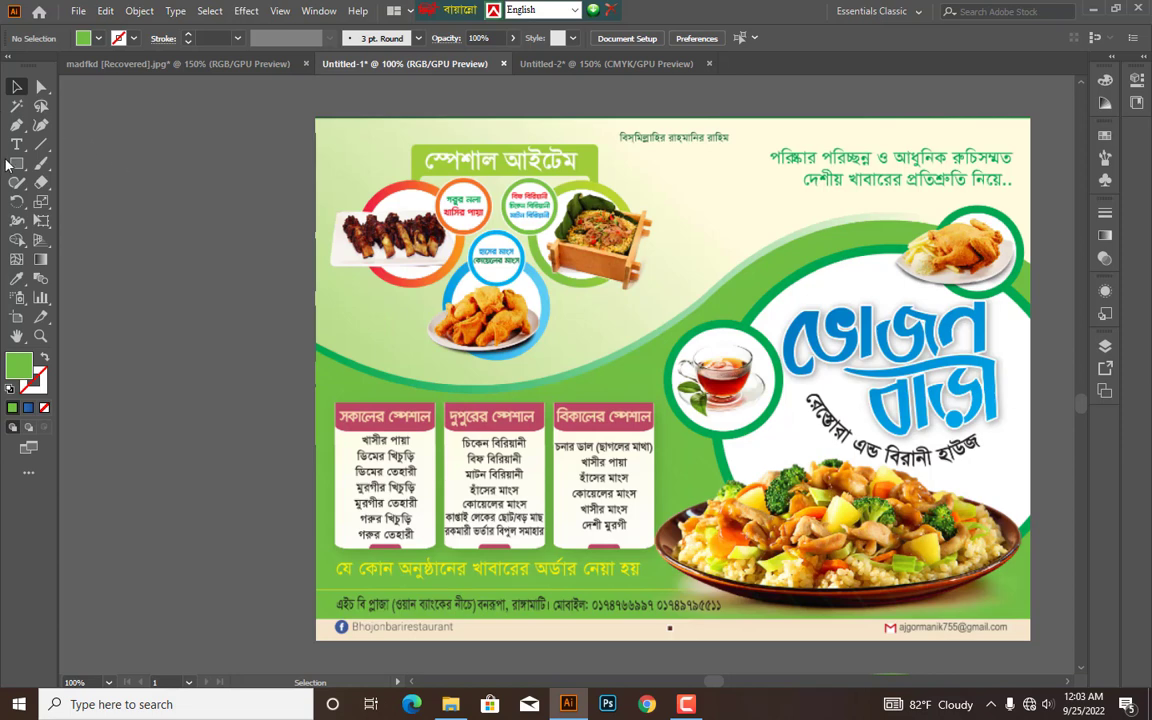
pyautogui.moveTo(186, 203); pyautogui.dragTo(200, 205)
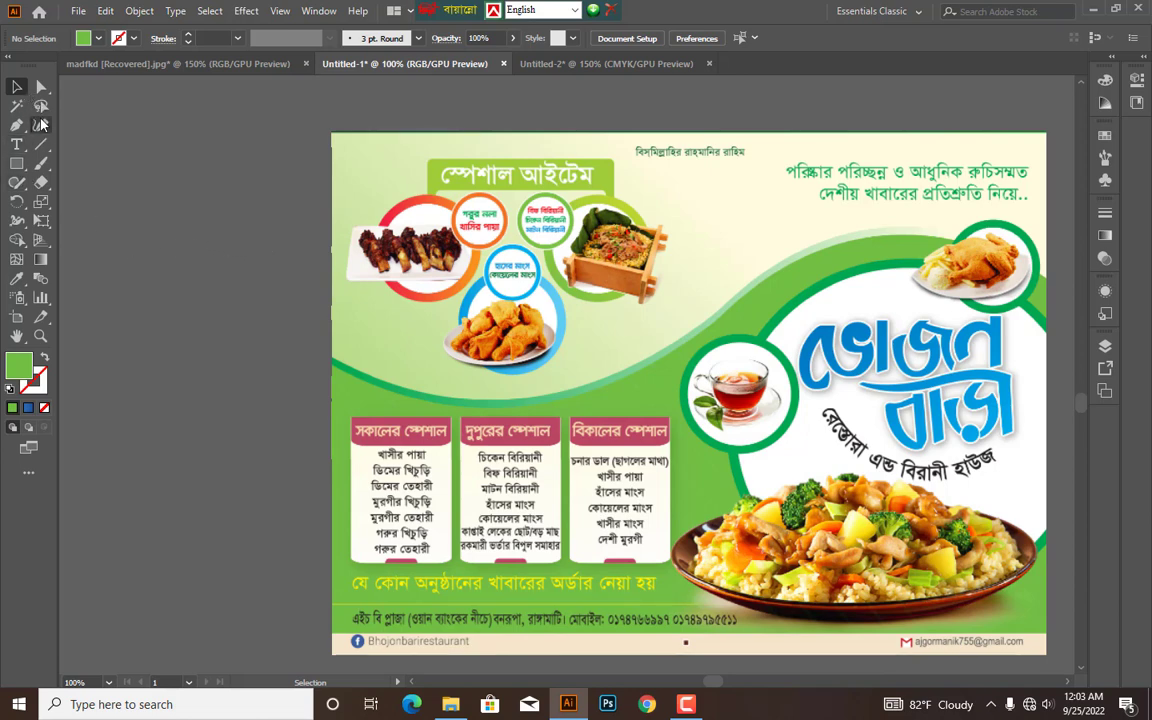
pyautogui.moveTo(110, 81); pyautogui.dragTo(118, 123)
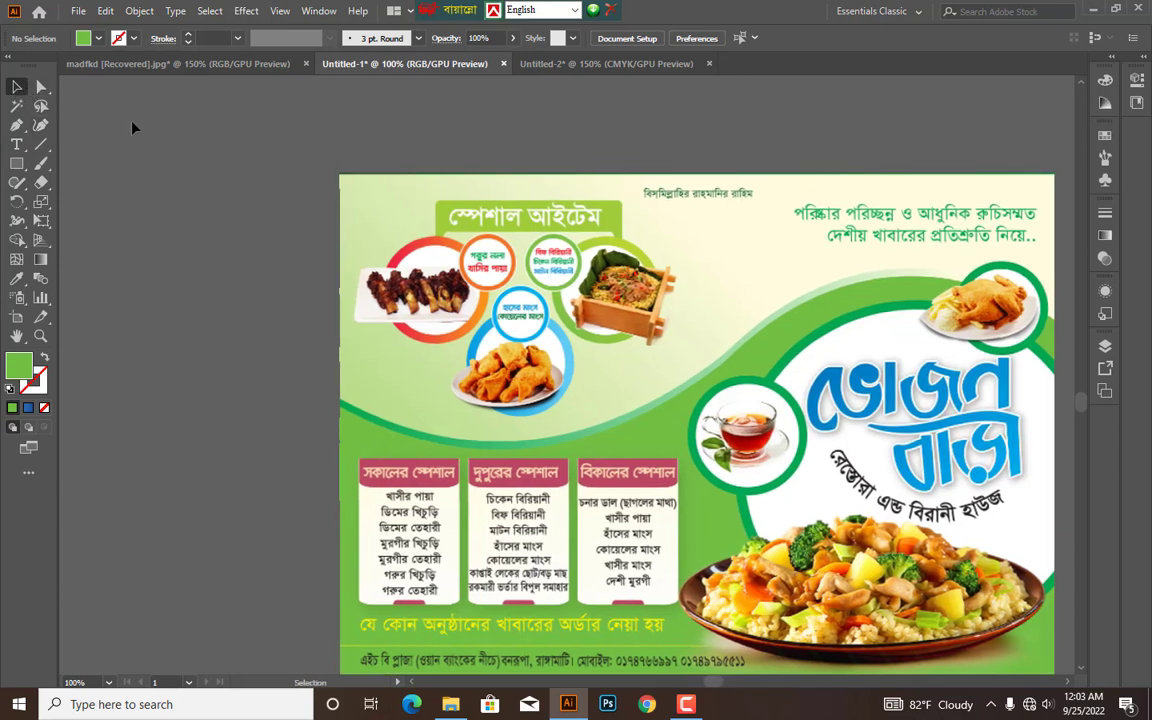
pyautogui.hscroll(2, 118, 108)
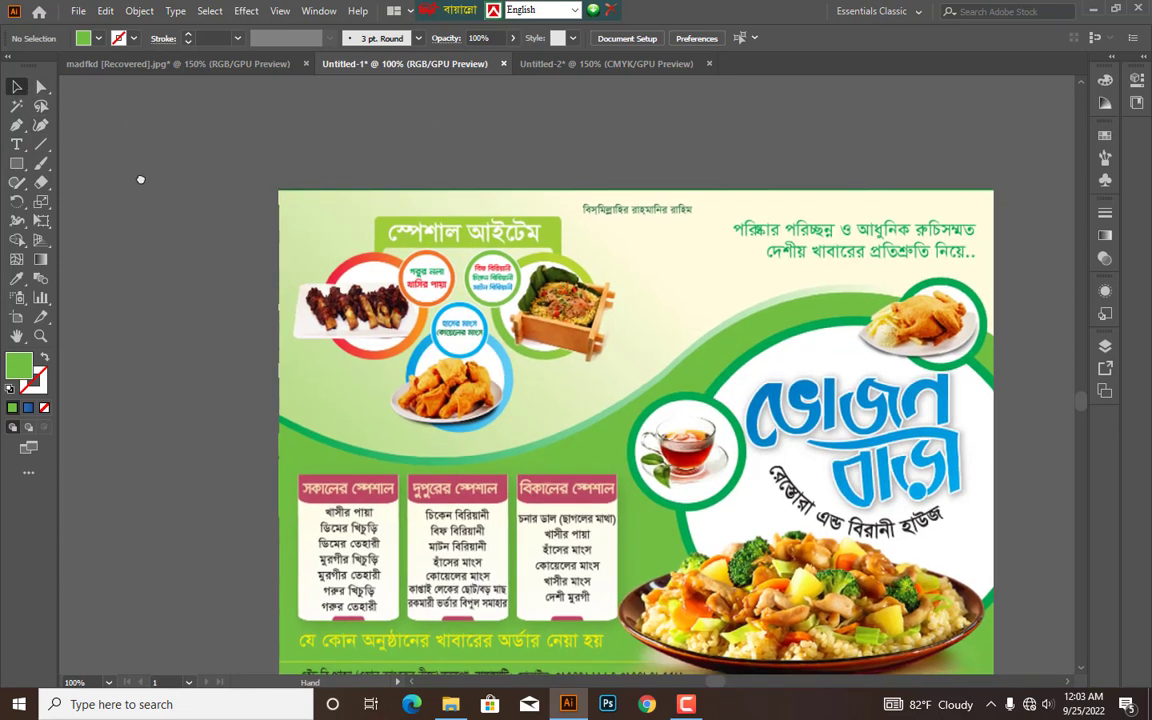
pyautogui.scroll(-1, 140, 178)
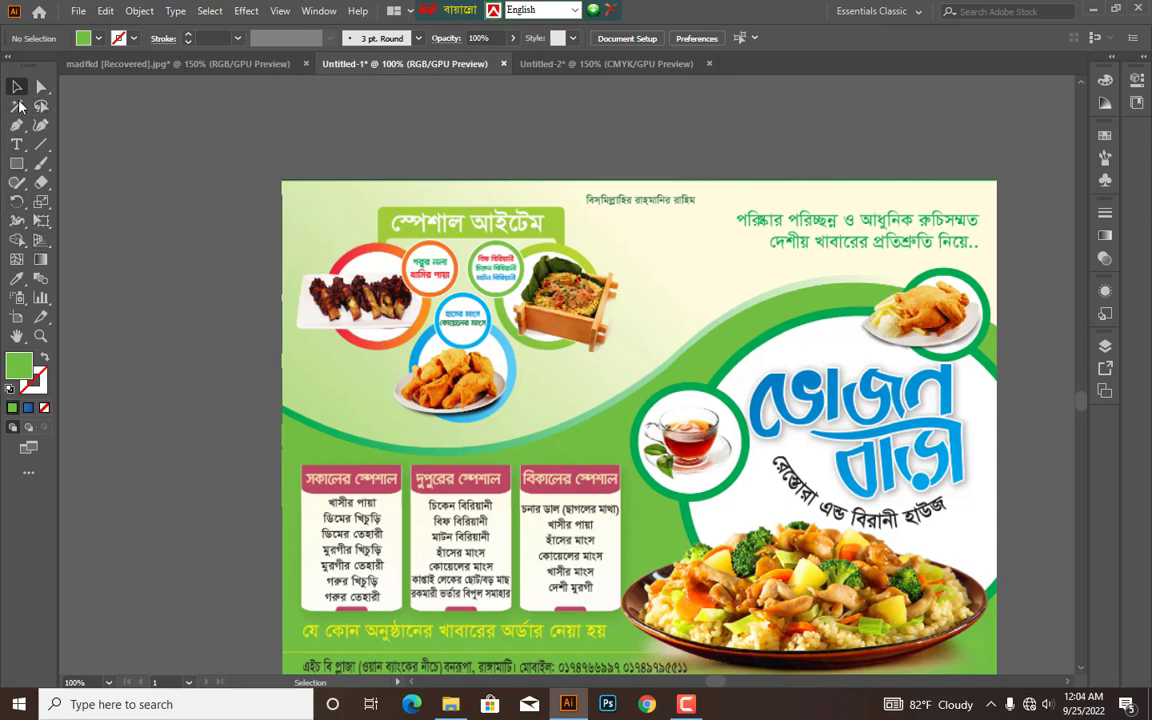
pyautogui.scroll(-2, 193, 200)
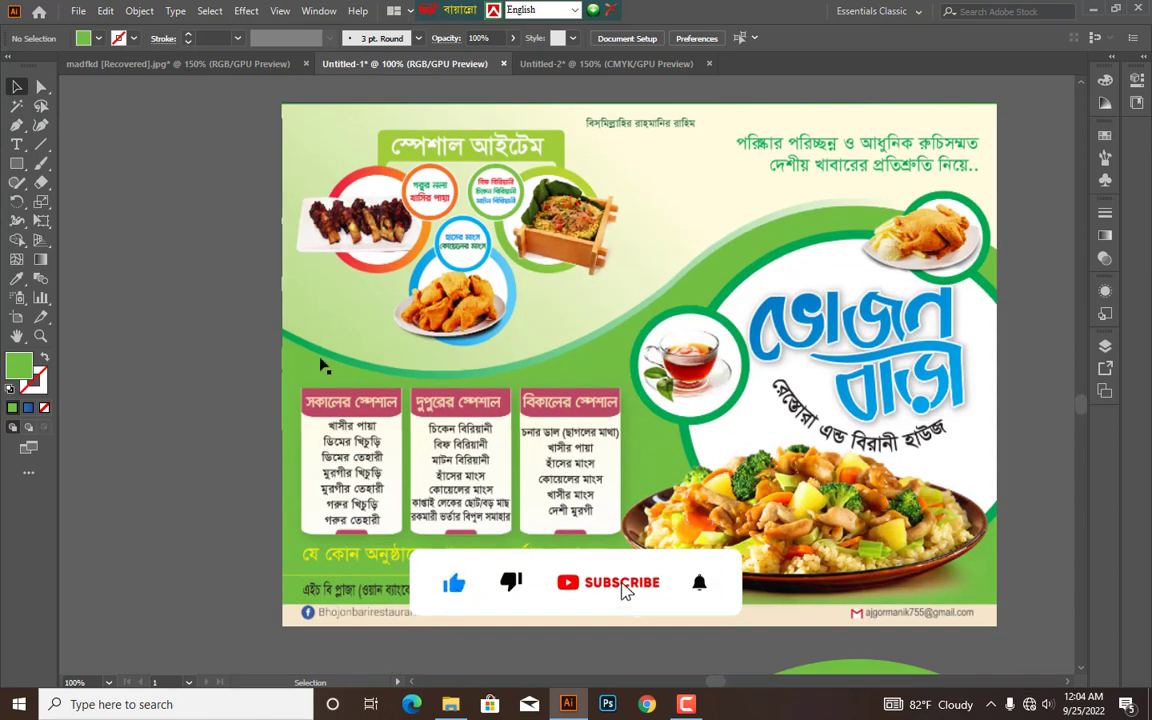
pyautogui.scroll(-1, 530, 355)
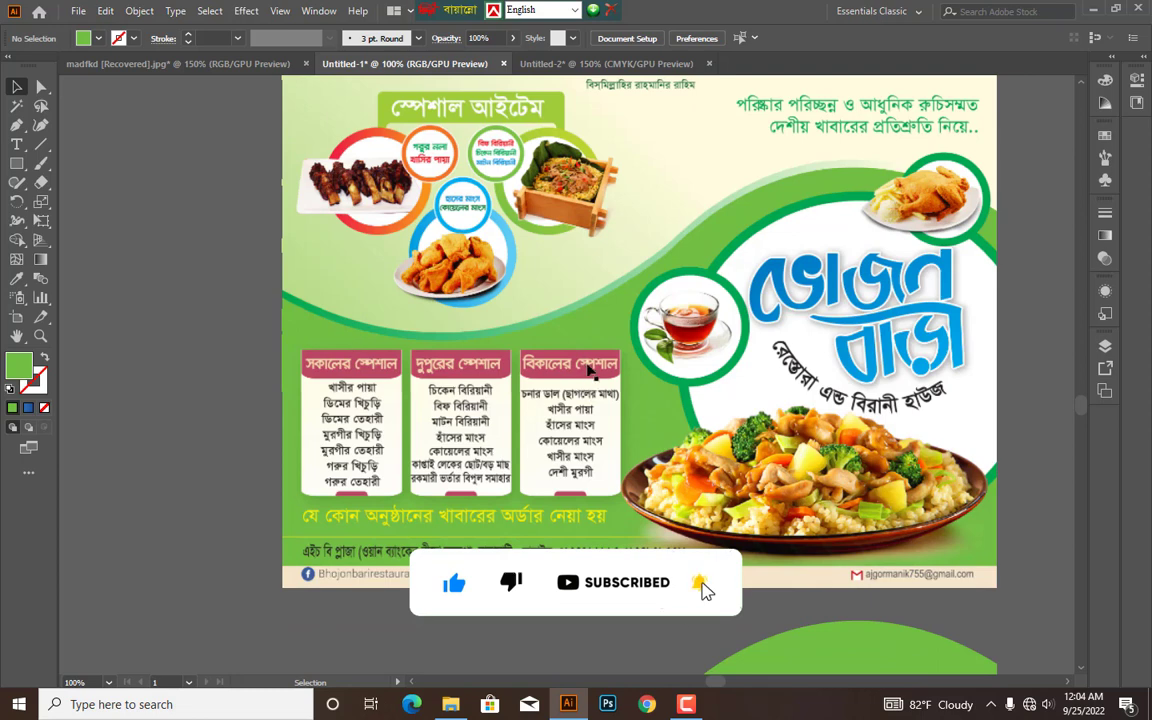
pyautogui.moveTo(595, 348); pyautogui.dragTo(511, 361)
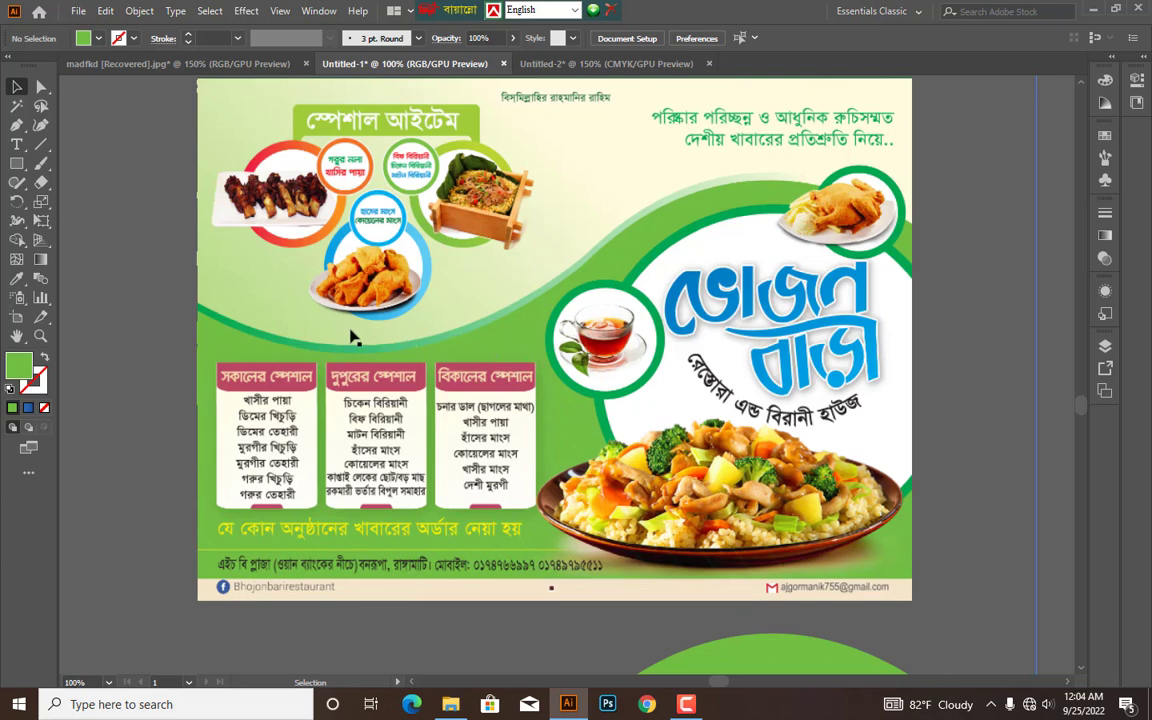
pyautogui.press('space')
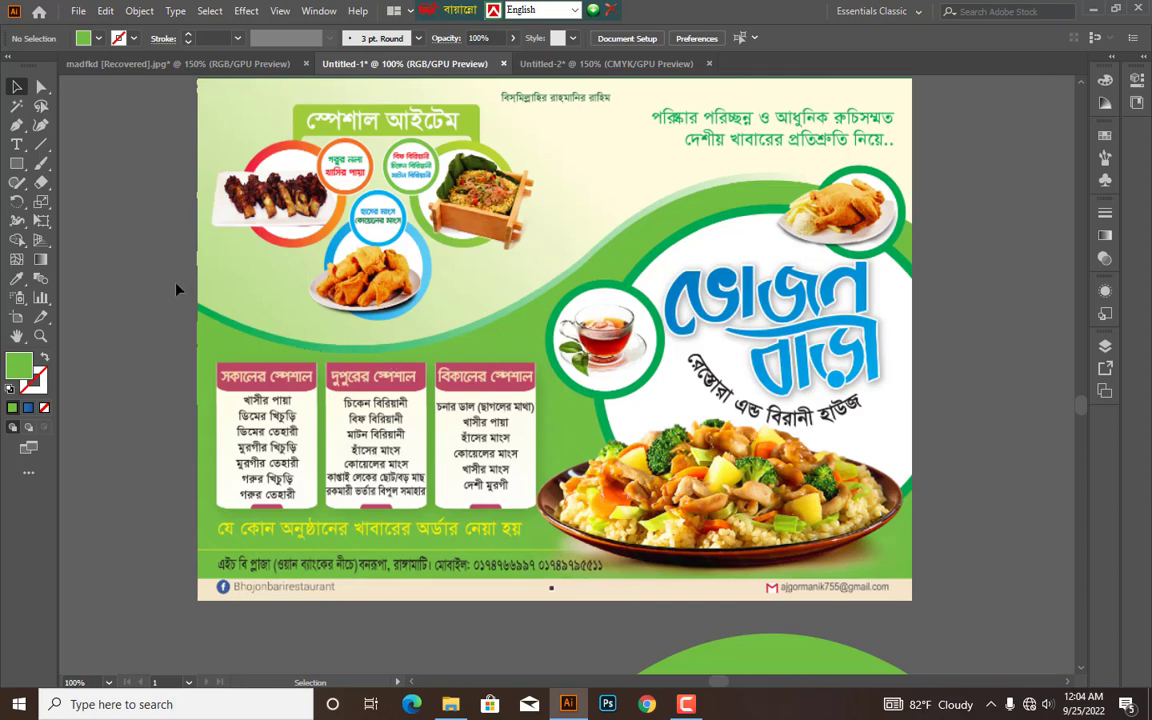
pyautogui.press('space')
pyautogui.moveTo(152, 202); pyautogui.dragTo(158, 238)
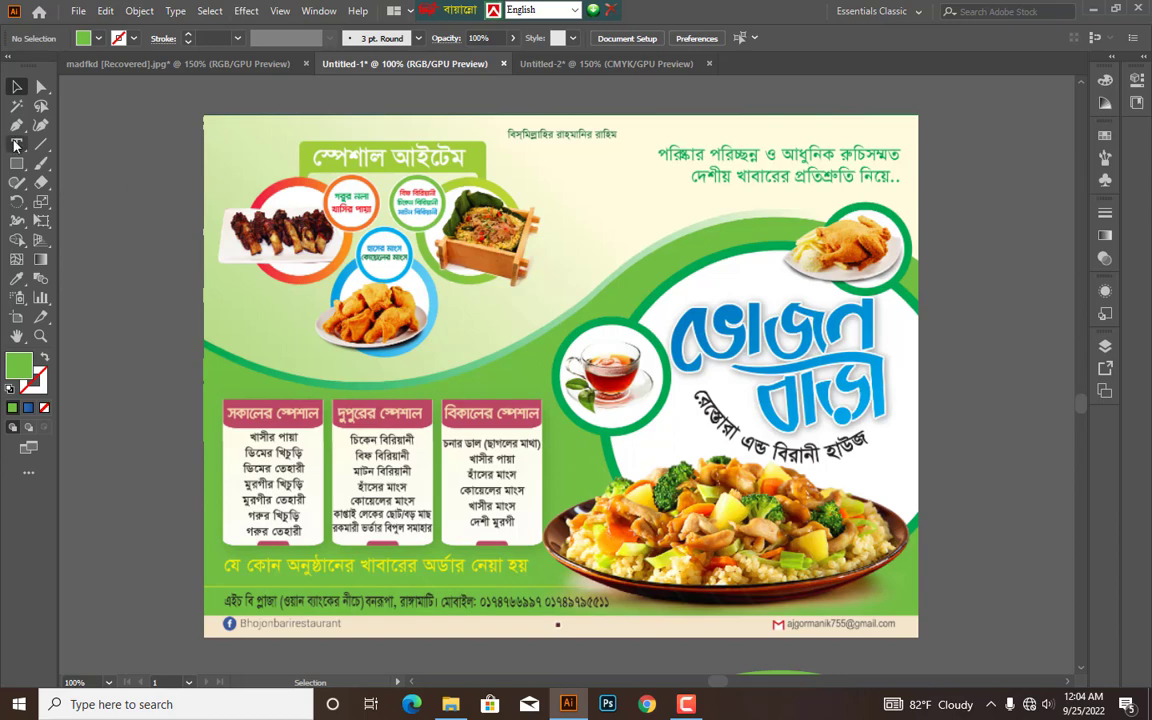
# Try to add an anchor point at the upper-right corner of the traced charcoal shape beside the card.
pyautogui.press('space')
pyautogui.moveTo(418, 207); pyautogui.dragTo(238, 547)
pyautogui.moveTo(16, 124); pyautogui.dragTo(92, 150)
pyautogui.scroll(5, 280, 230)
pyautogui.hscroll(-3, 280, 230)
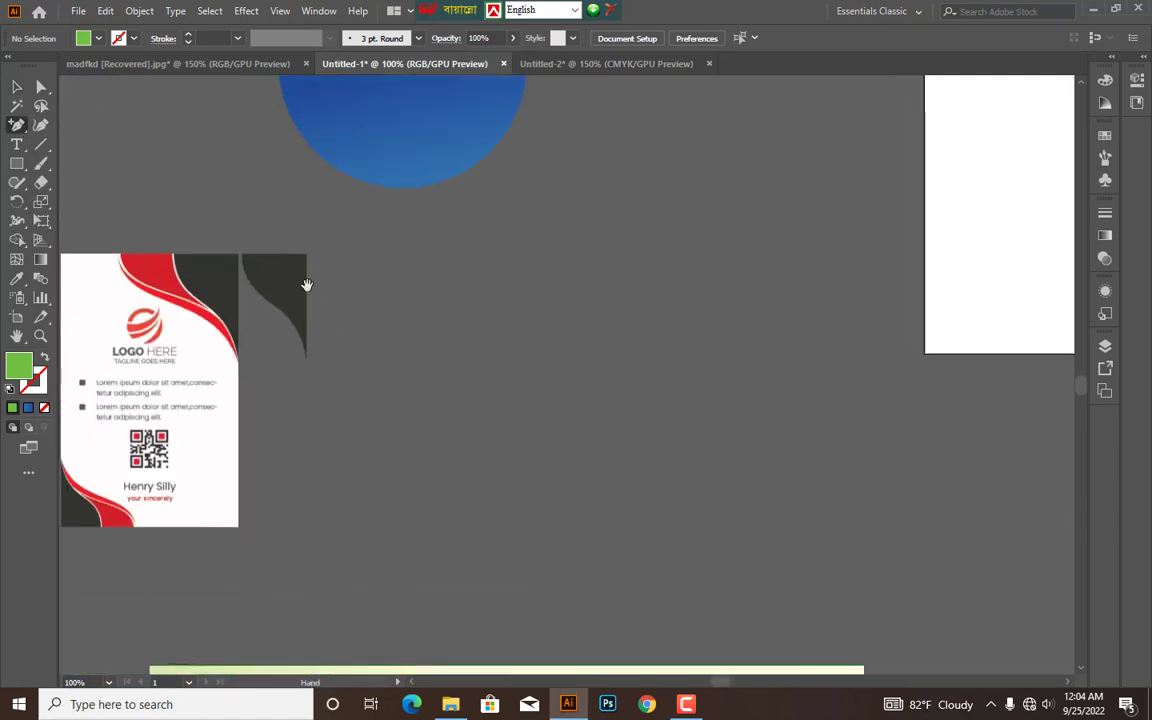
pyautogui.click(306, 254)
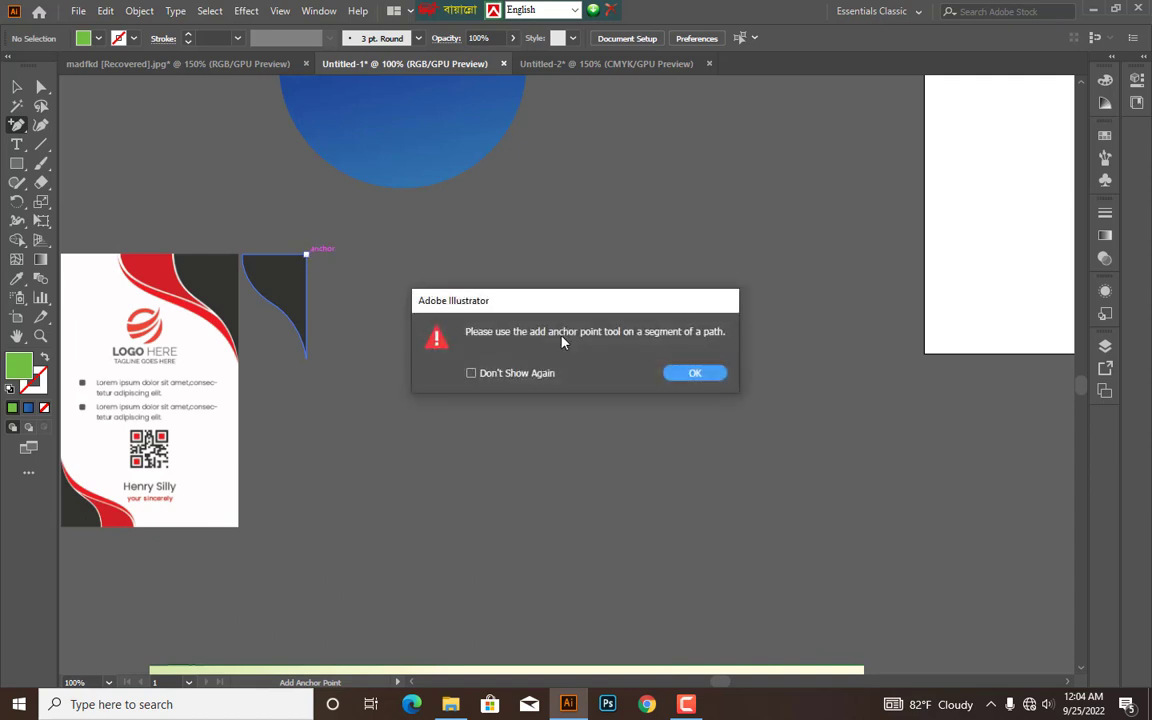
pyautogui.click(718, 376)
# Delete the charcoal shape's upper-right corner point with the Delete Anchor Point tool, and undo the deletion.
pyautogui.moveTo(16, 124); pyautogui.dragTo(85, 163)
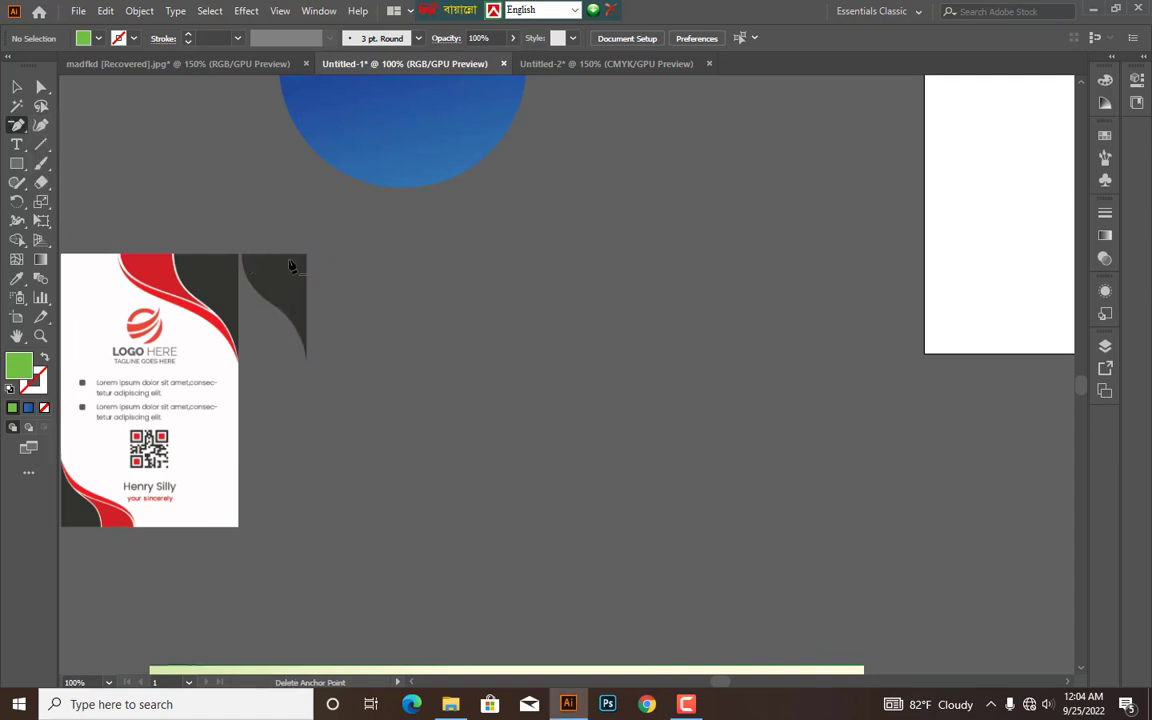
pyautogui.click(16, 86)
pyautogui.click(296, 292)
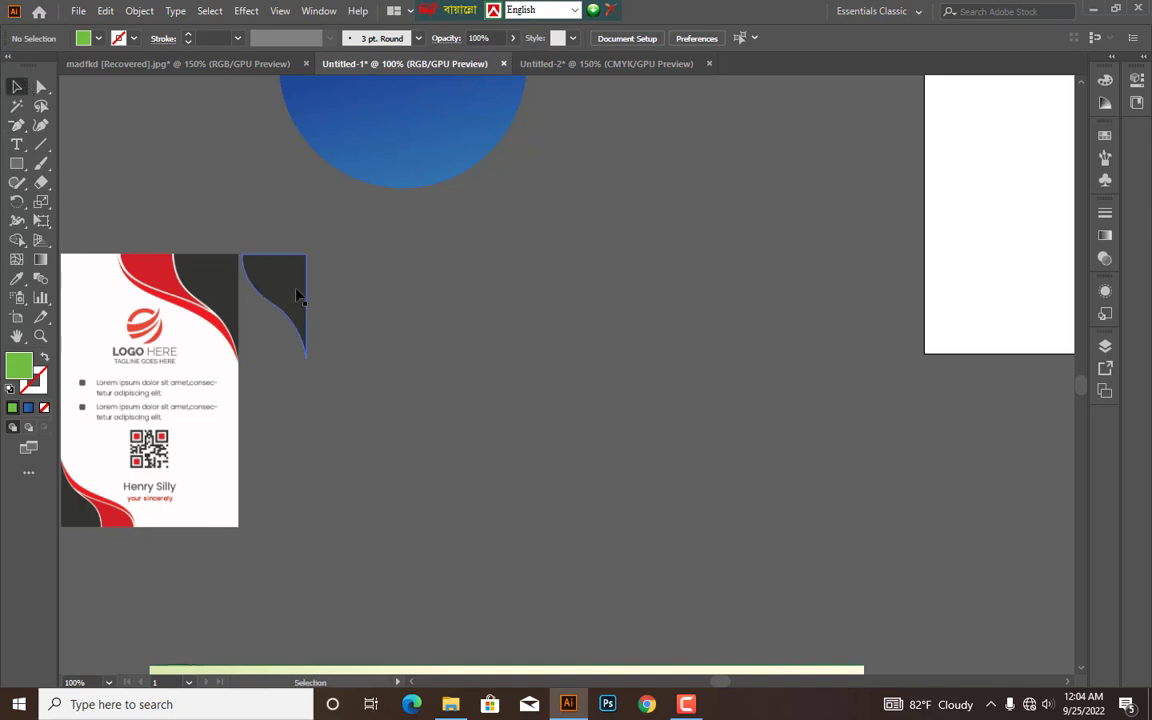
pyautogui.hotkey('ctrl', '=')
pyautogui.hotkey('ctrl', '=')
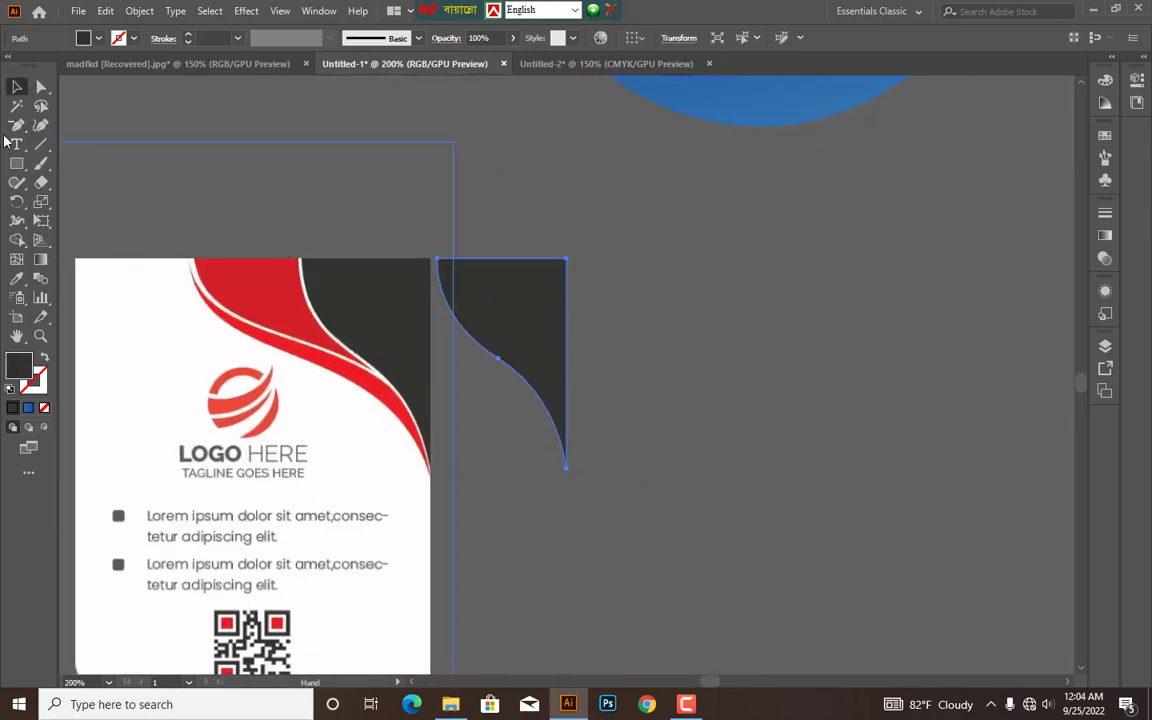
pyautogui.moveTo(16, 125); pyautogui.dragTo(85, 159)
pyautogui.click(566, 258)
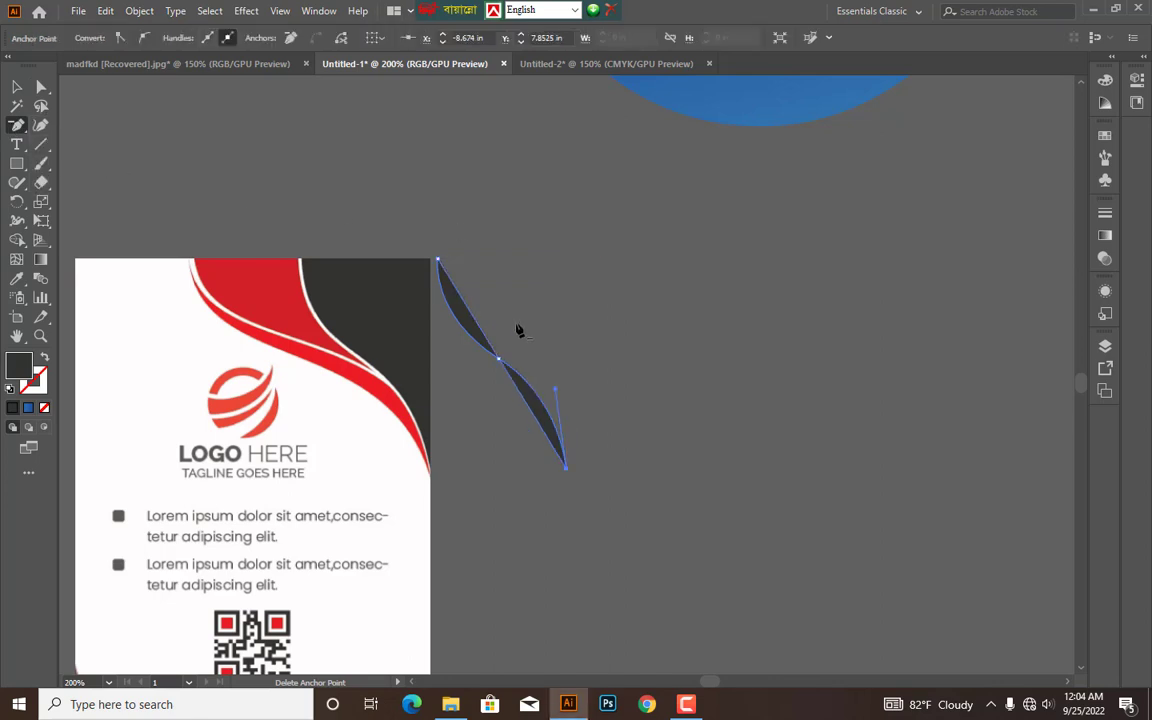
pyautogui.hotkey('ctrl', 'z')
pyautogui.click(16, 87)
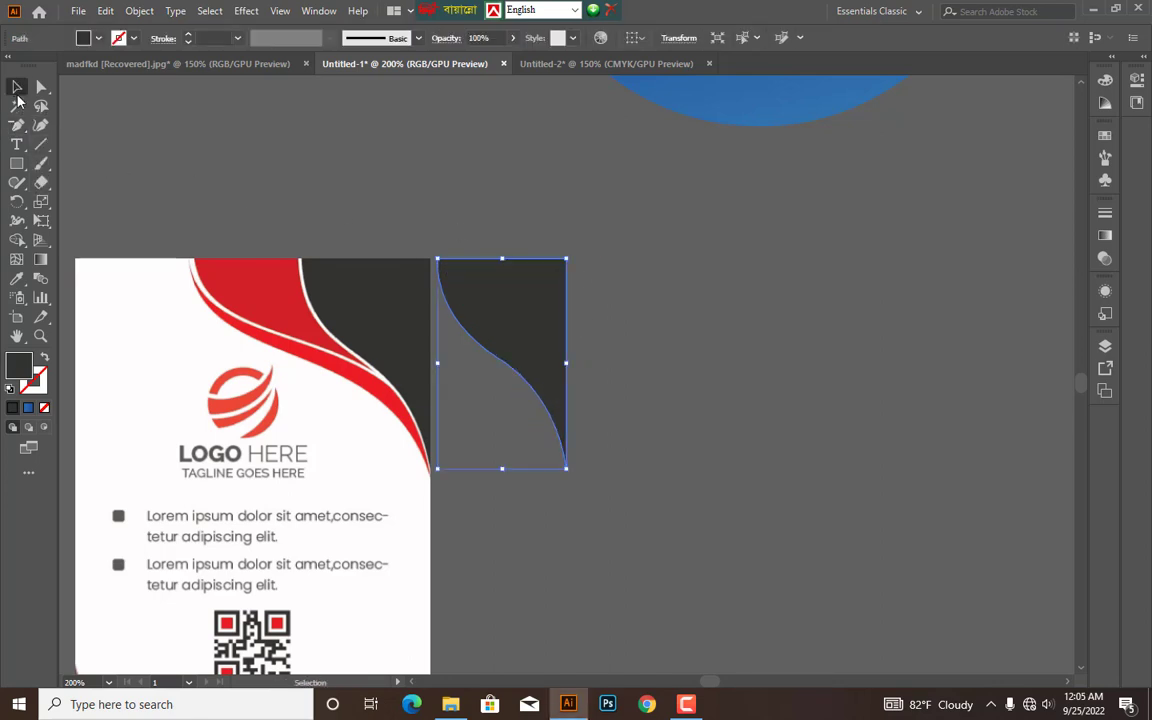
# Draw a charcoal circle with the Ellipse tool on the empty canvas above the card.
pyautogui.scroll(1, 300, 400)
pyautogui.moveTo(16, 163); pyautogui.dragTo(82, 221)
pyautogui.moveTo(16, 163); pyautogui.dragTo(70, 200)
pyautogui.moveTo(262, 160)
pyautogui.mouseDown()
pyautogui.moveTo(290, 150)
pyautogui.moveTo(343, 231)
pyautogui.moveTo(345, 303)
pyautogui.mouseUp()
# Delete the circle's top anchor point with the Delete Anchor Point tool, and undo the deletion.
pyautogui.click(16, 125)
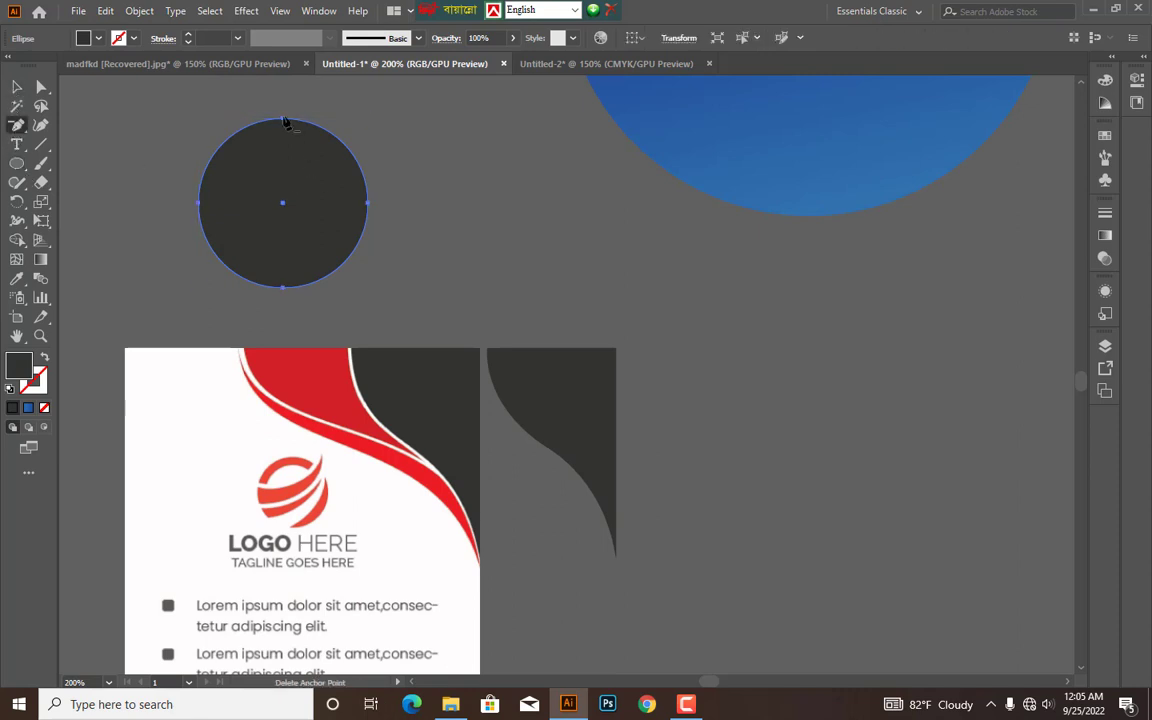
pyautogui.click(283, 119)
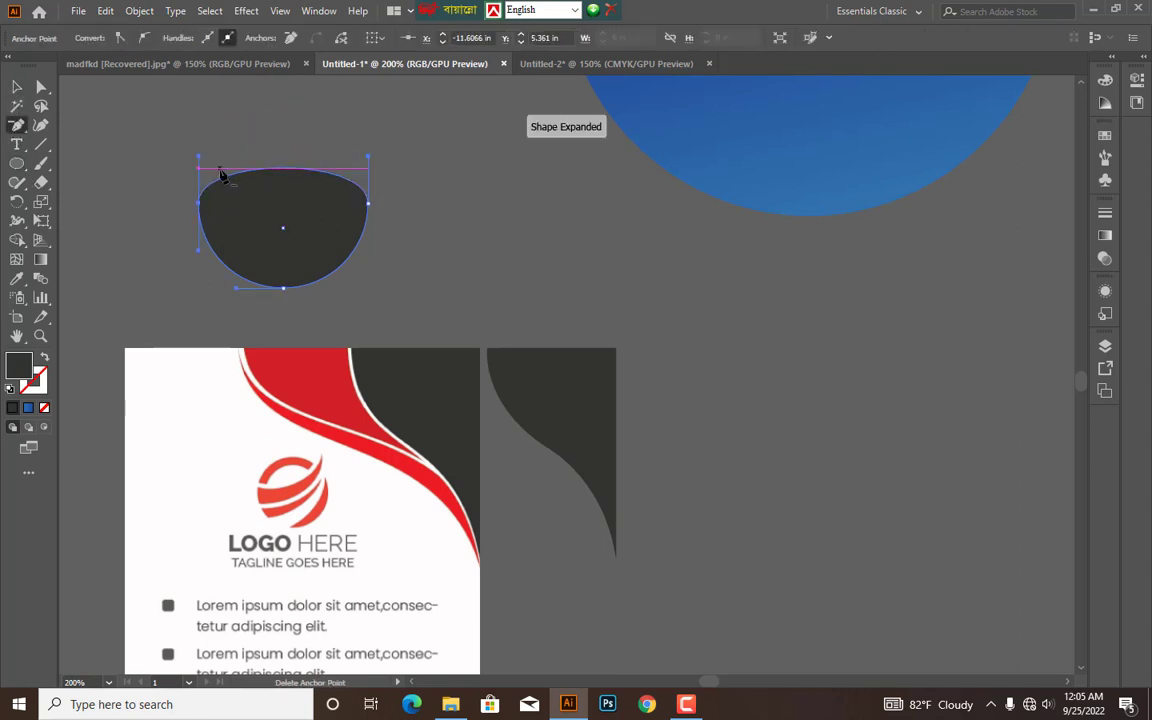
pyautogui.hotkey('ctrl', 'z')
# Reshape the circle's top with the Anchor Point tool by pulling out the top point's handles and twisting them toward the upper left.
pyautogui.click(18, 128)
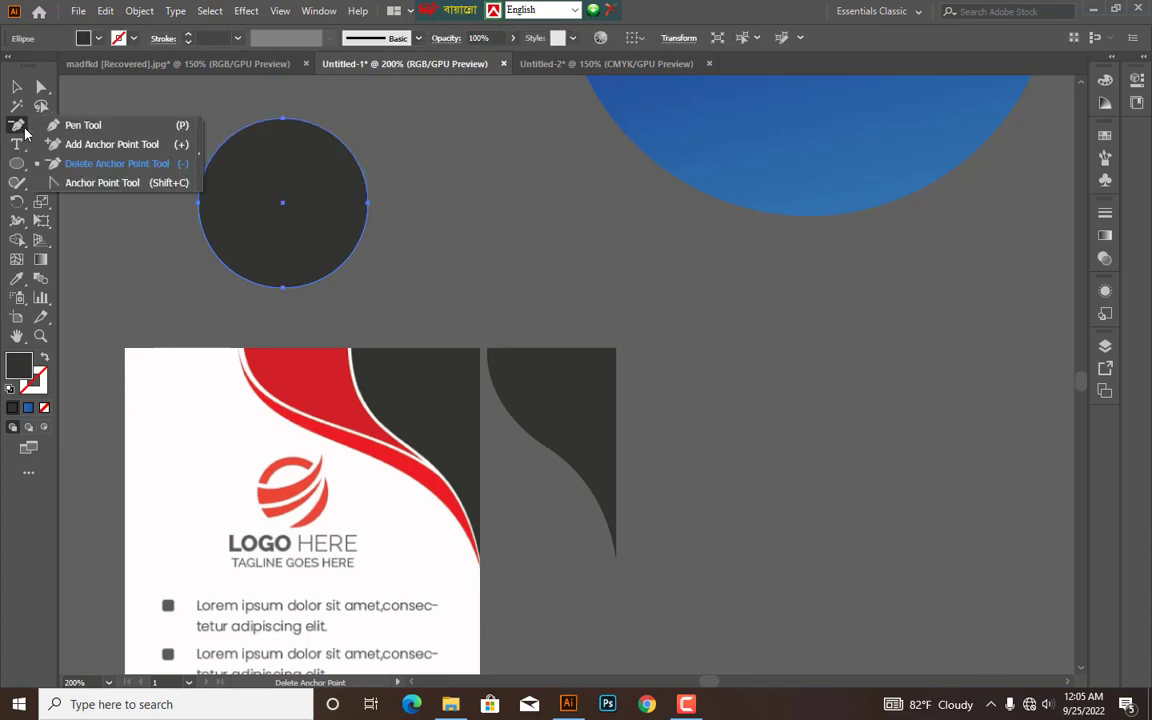
pyautogui.click(97, 186)
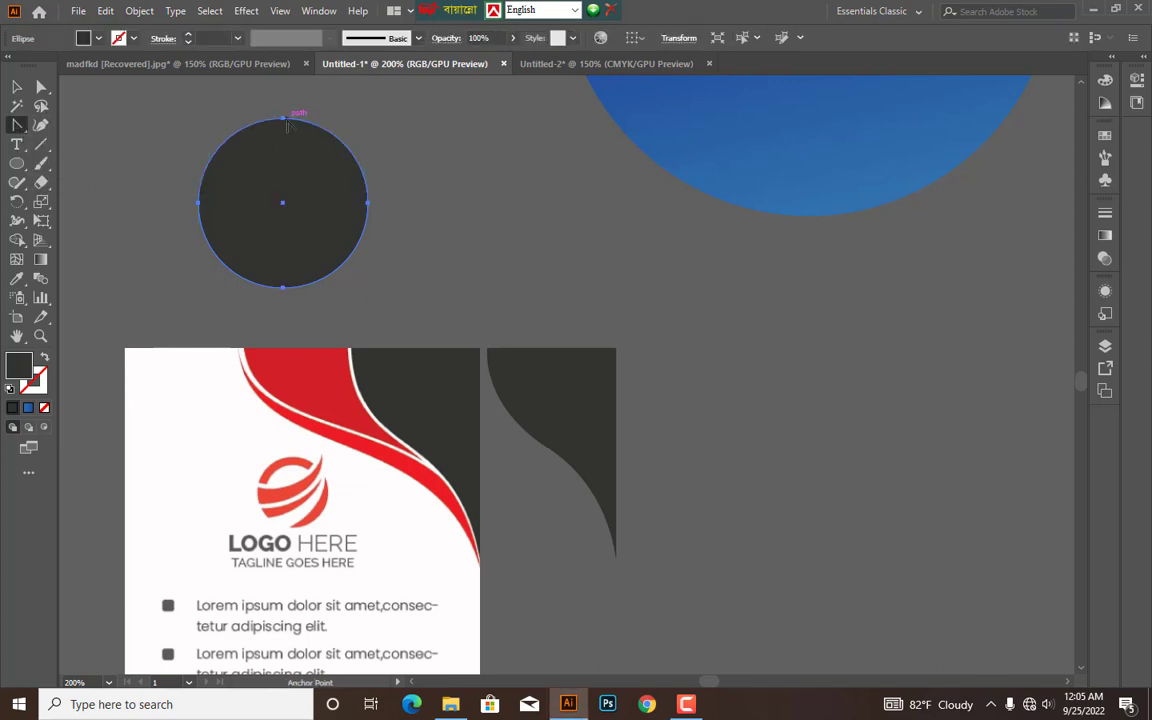
pyautogui.click(283, 119)
pyautogui.moveTo(286, 119); pyautogui.dragTo(311, 100)
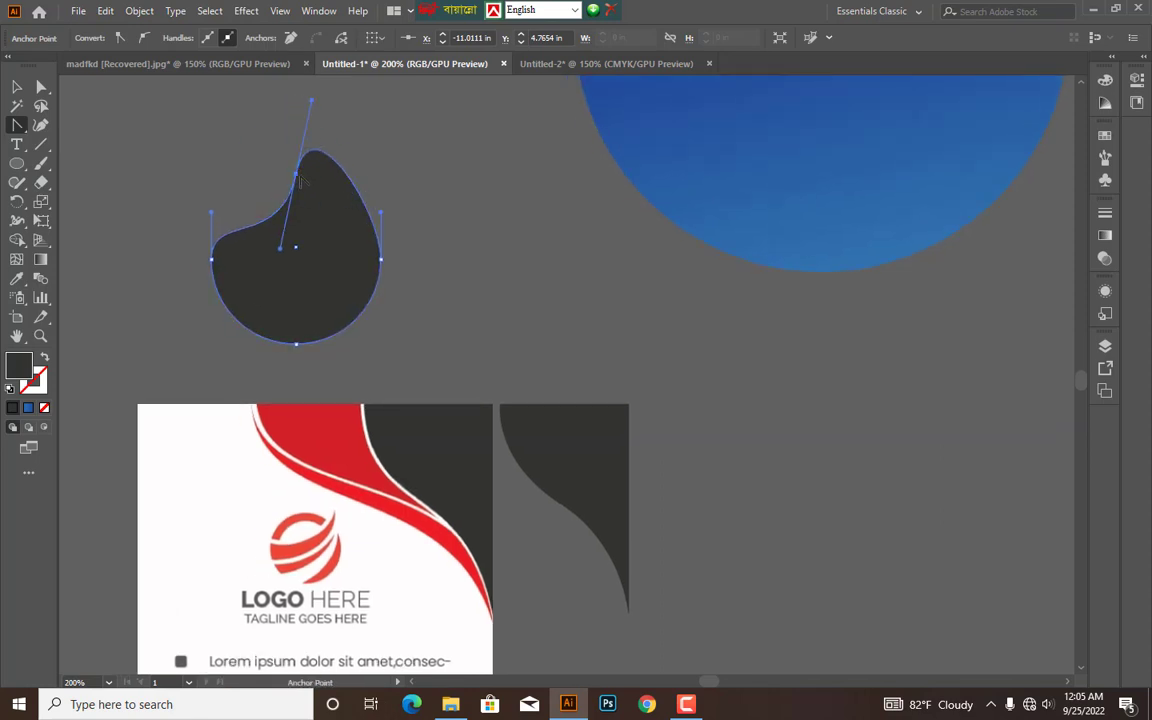
pyautogui.moveTo(300, 182); pyautogui.dragTo(265, 155)
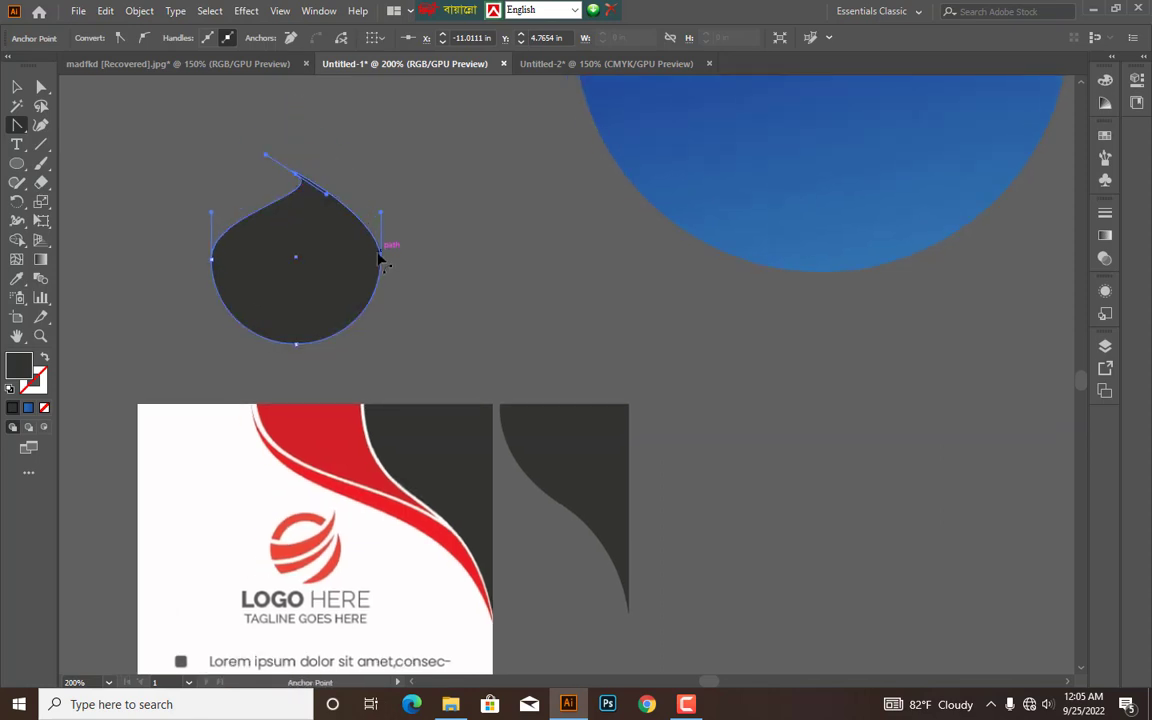
# Pull the circle's right anchor point handles outward to a nearly horizontal direction, and deselect the reshaped figure.
pyautogui.moveTo(380, 260); pyautogui.dragTo(412, 257)
pyautogui.moveTo(393, 210); pyautogui.dragTo(397, 216)
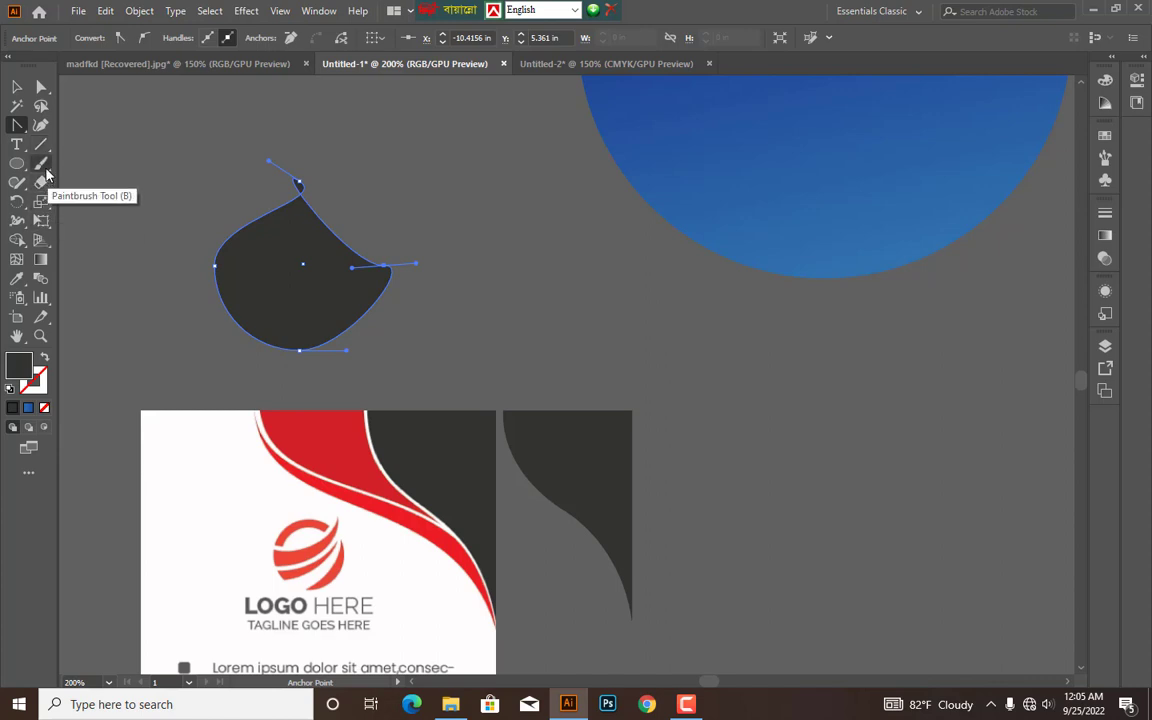
pyautogui.click(19, 126)
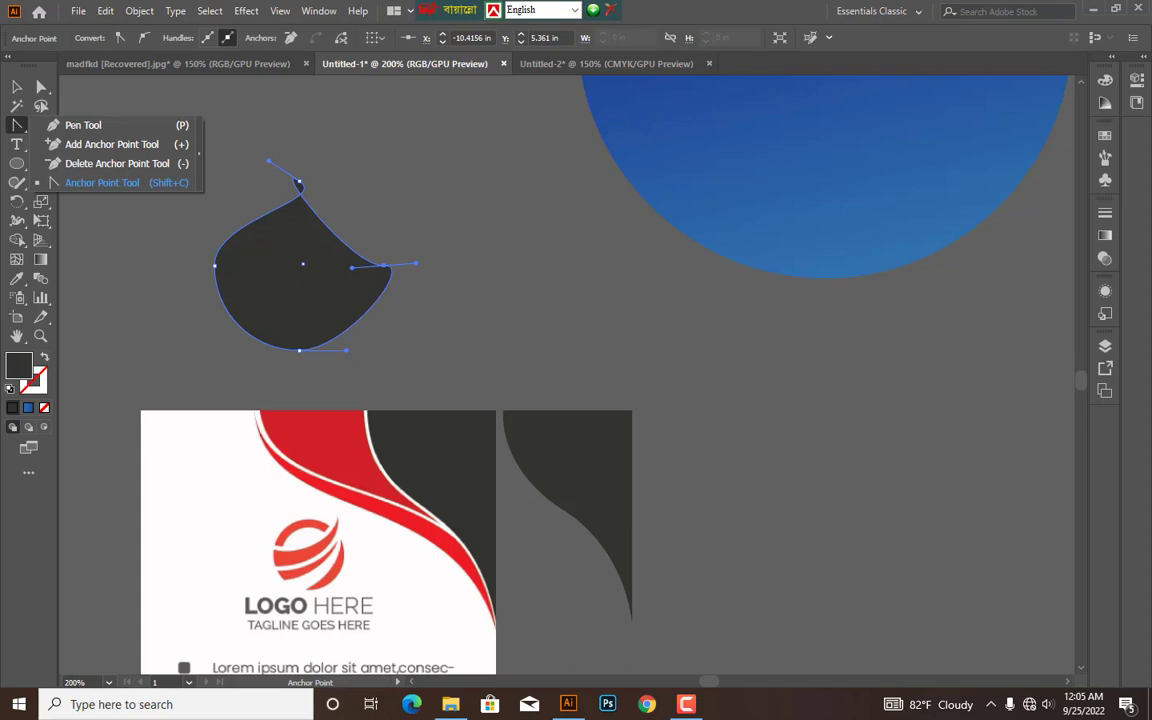
pyautogui.click(16, 87)
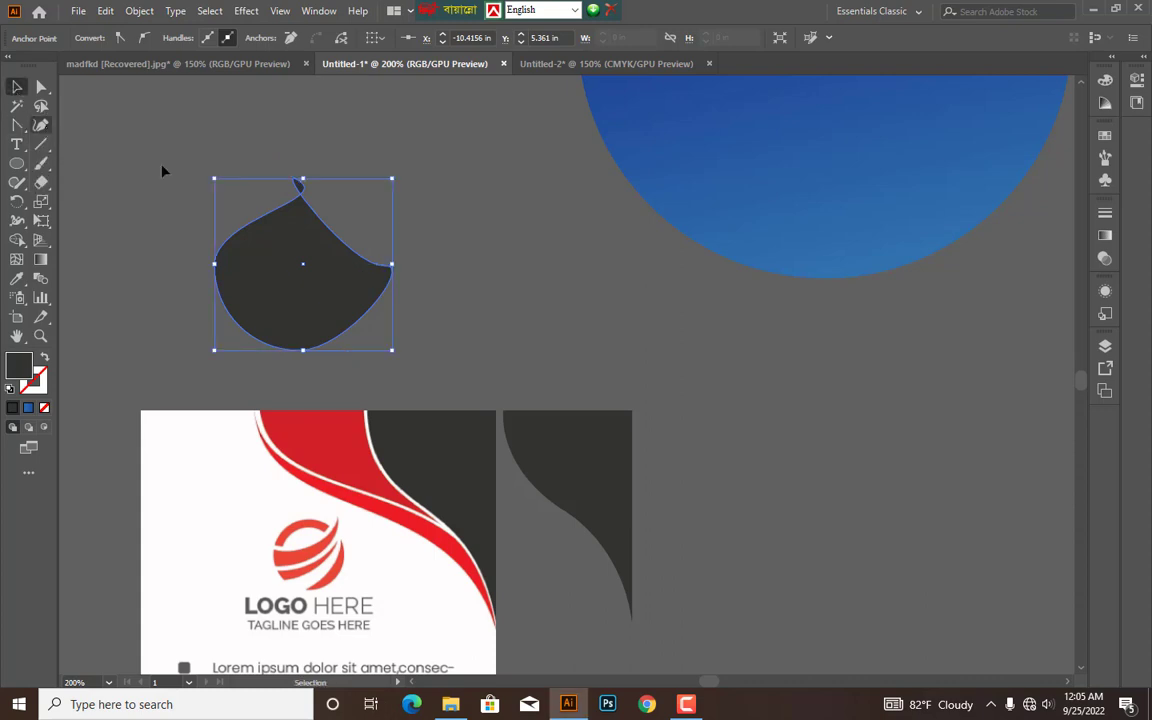
pyautogui.click(183, 151)
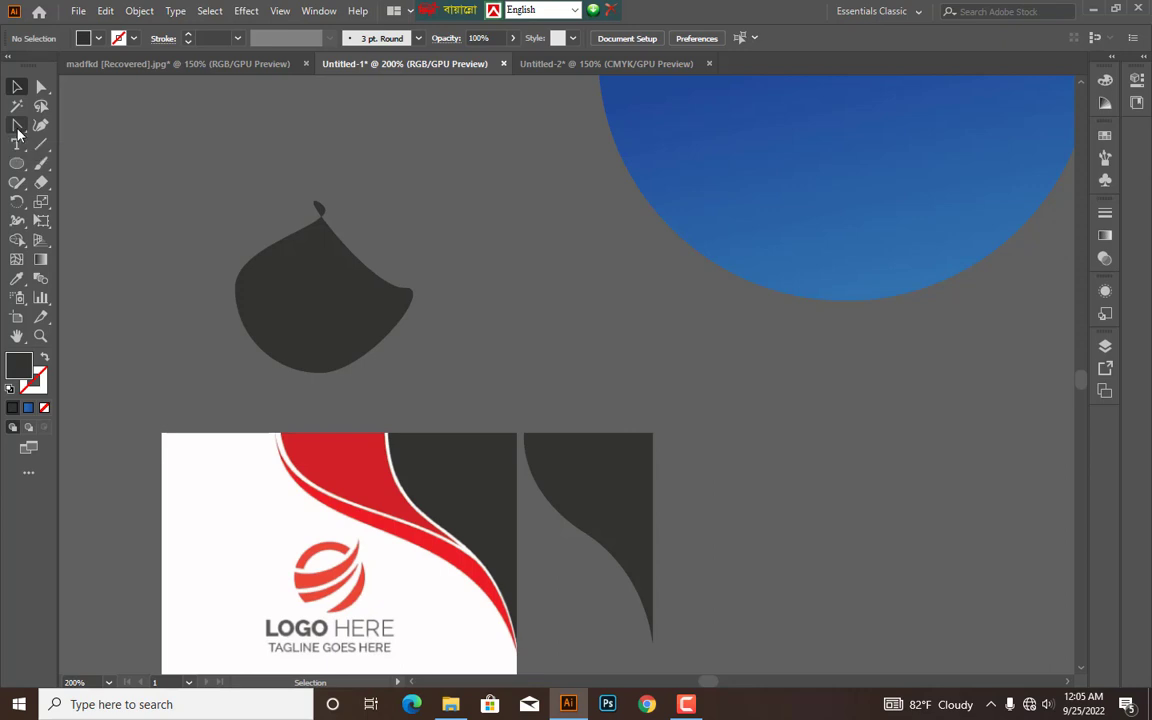
# Select the blue three-quarter circle and move its right corner point beyond its lower-left edge with the Curvature tool.
pyautogui.scroll(6, 313, 275)
pyautogui.hscroll(5, 313, 275)
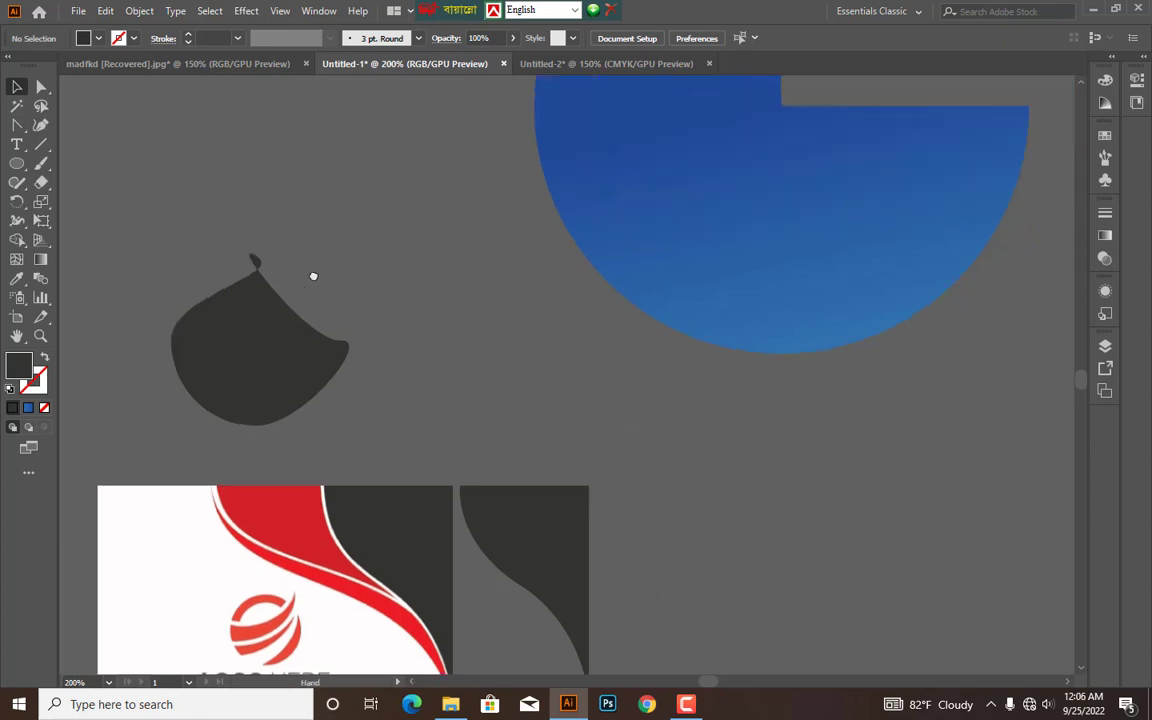
pyautogui.click(40, 126)
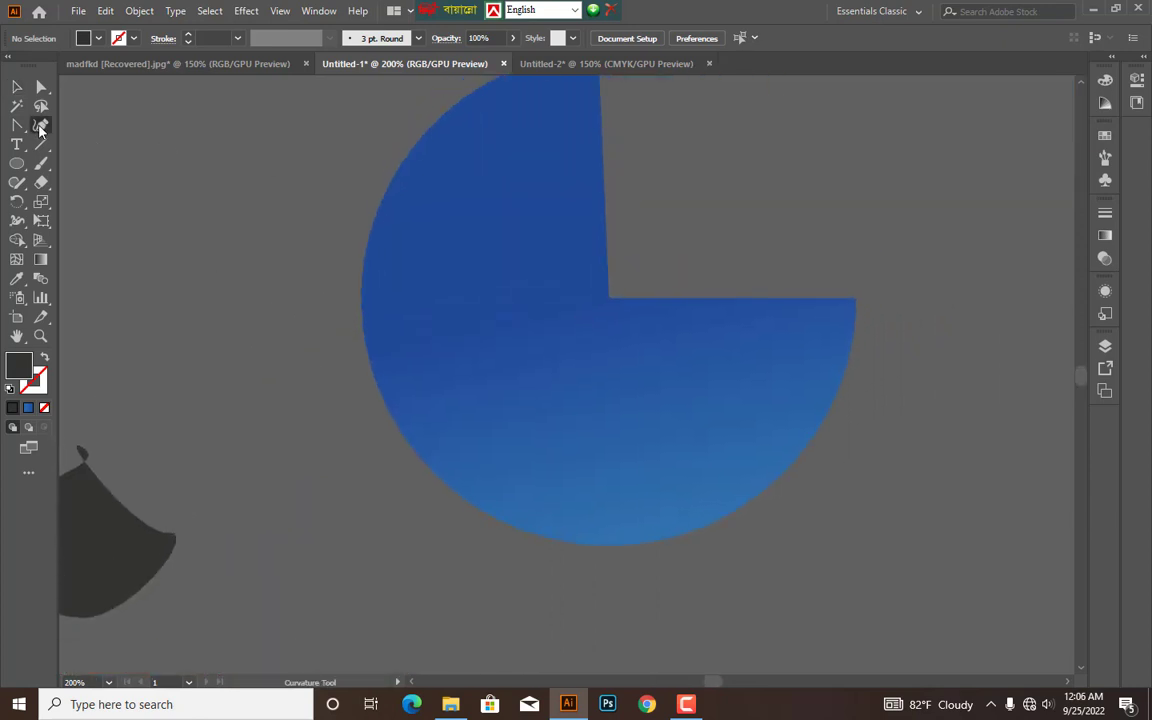
pyautogui.scroll(1, 600, 300)
pyautogui.hscroll(1, 600, 300)
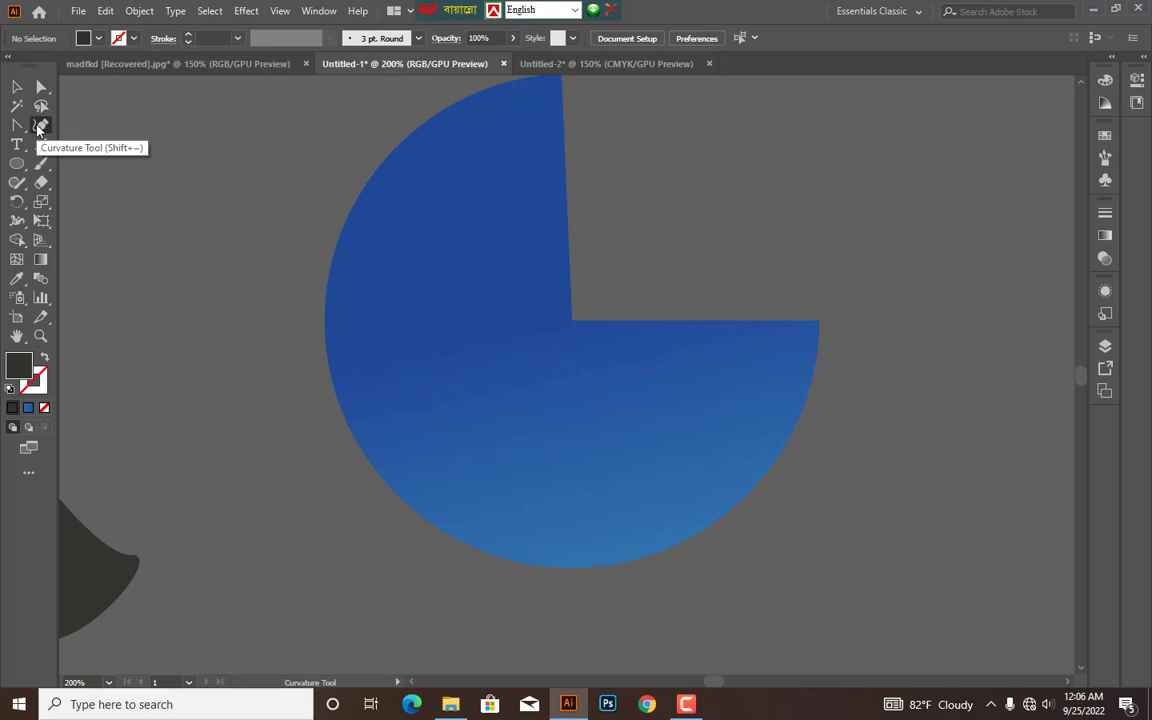
pyautogui.click(16, 87)
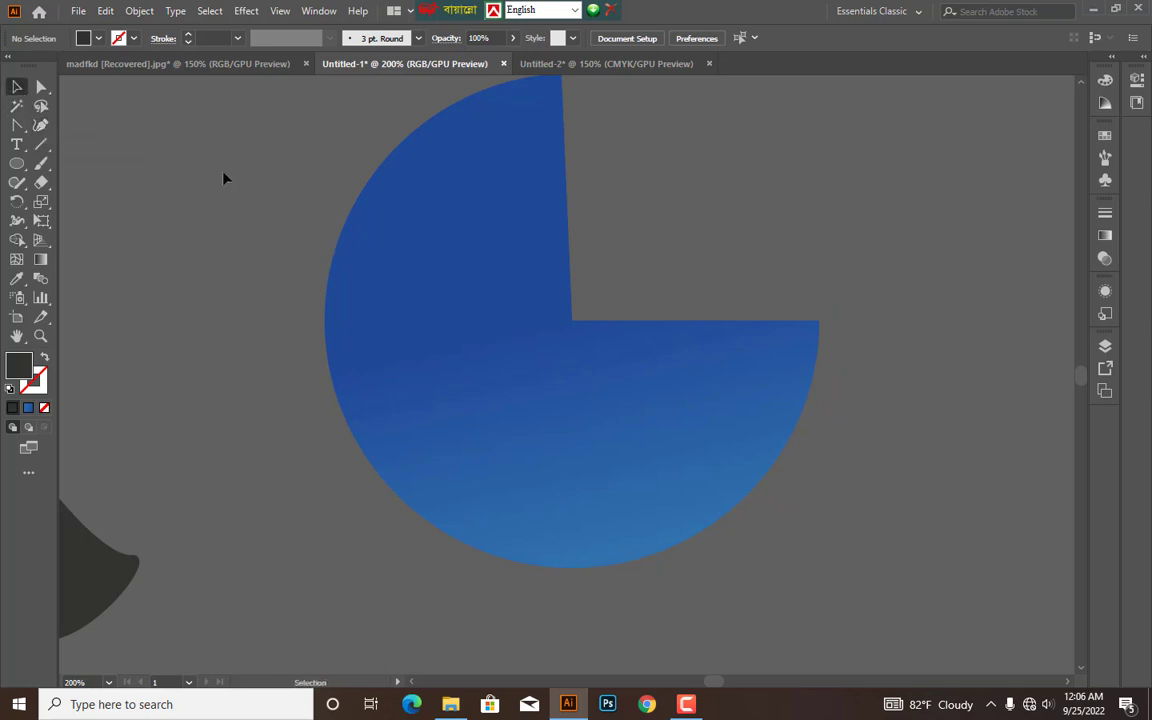
pyautogui.click(401, 311)
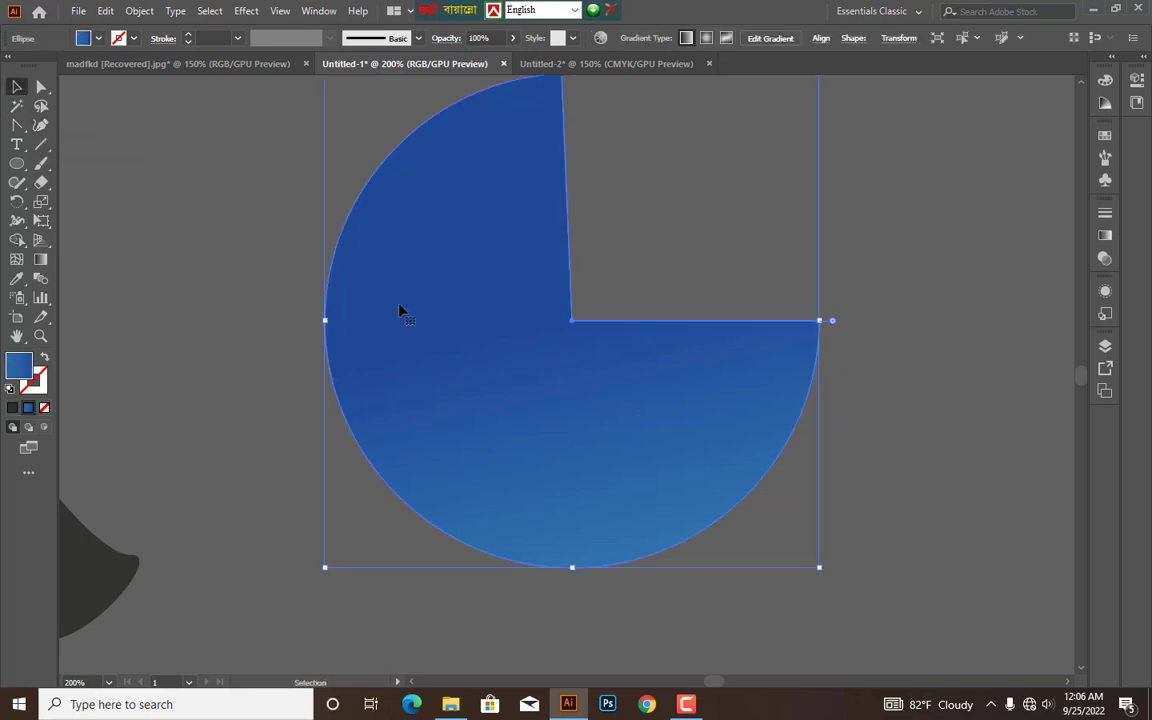
pyautogui.click(40, 125)
pyautogui.scroll(1, 790, 385)
pyautogui.hscroll(1, 790, 385)
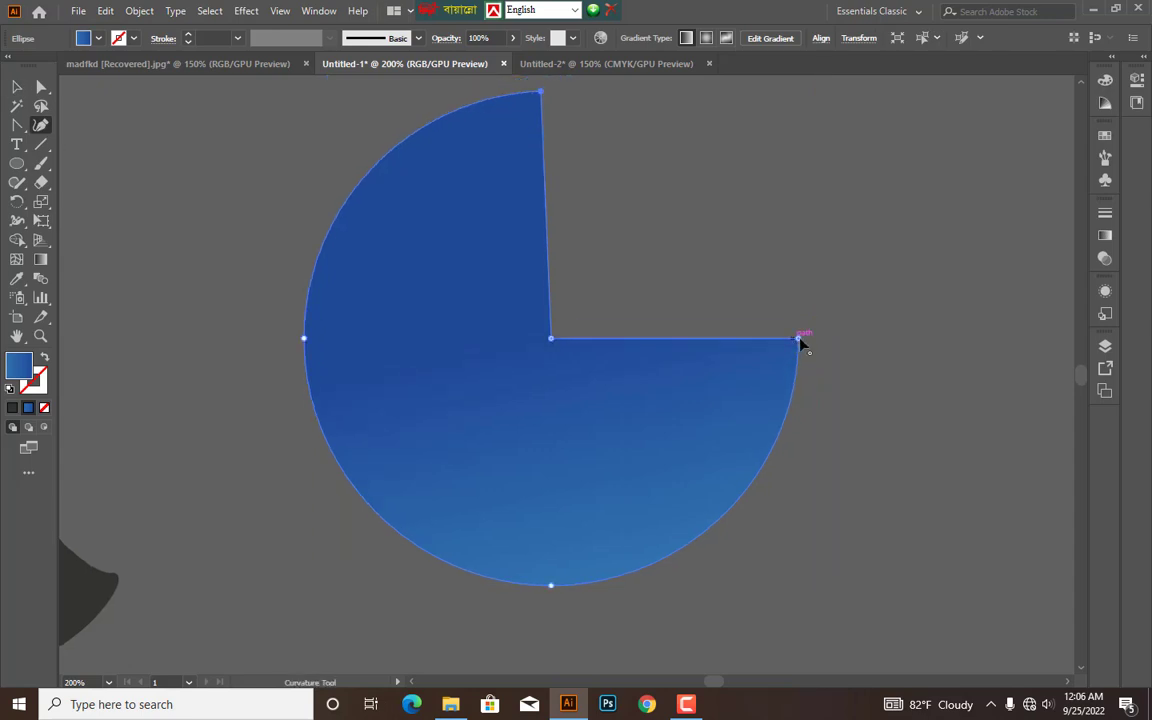
pyautogui.moveTo(799, 340); pyautogui.dragTo(229, 469)
# Move the displaced corner point back inside the blue shape, and turn the centre corner into a smooth curve bulging toward the lower right.
pyautogui.press('space')
pyautogui.moveTo(468, 411); pyautogui.dragTo(639, 428)
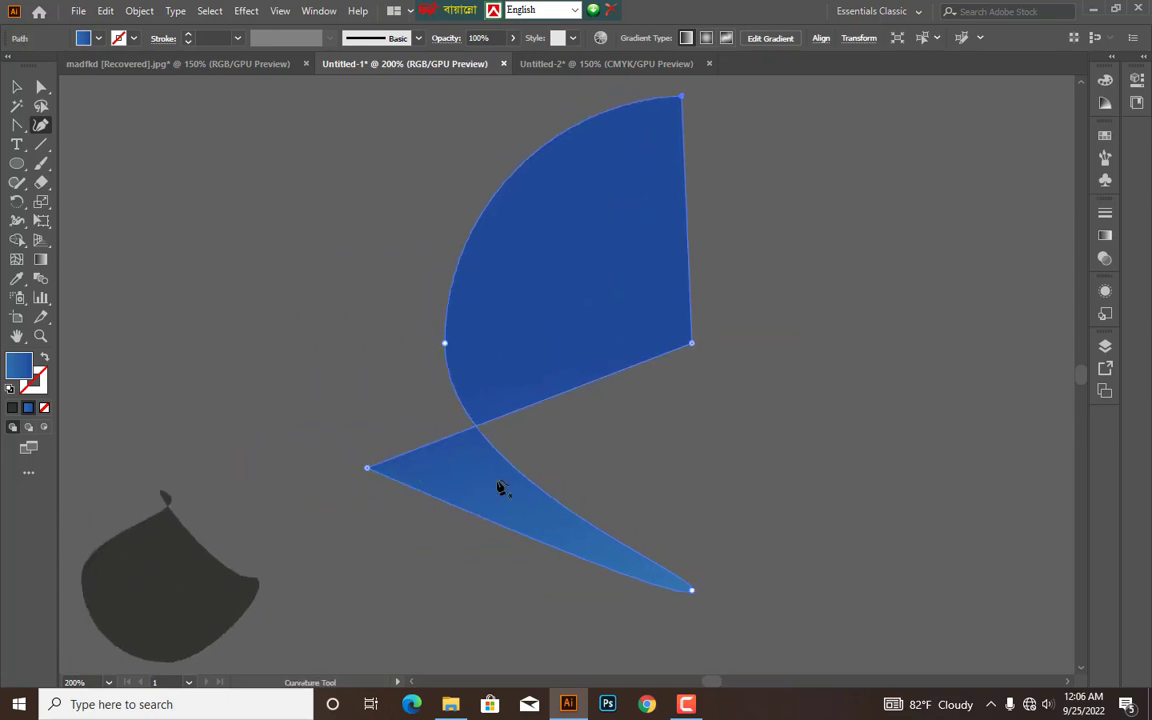
pyautogui.press('space')
pyautogui.moveTo(502, 488); pyautogui.dragTo(450, 465)
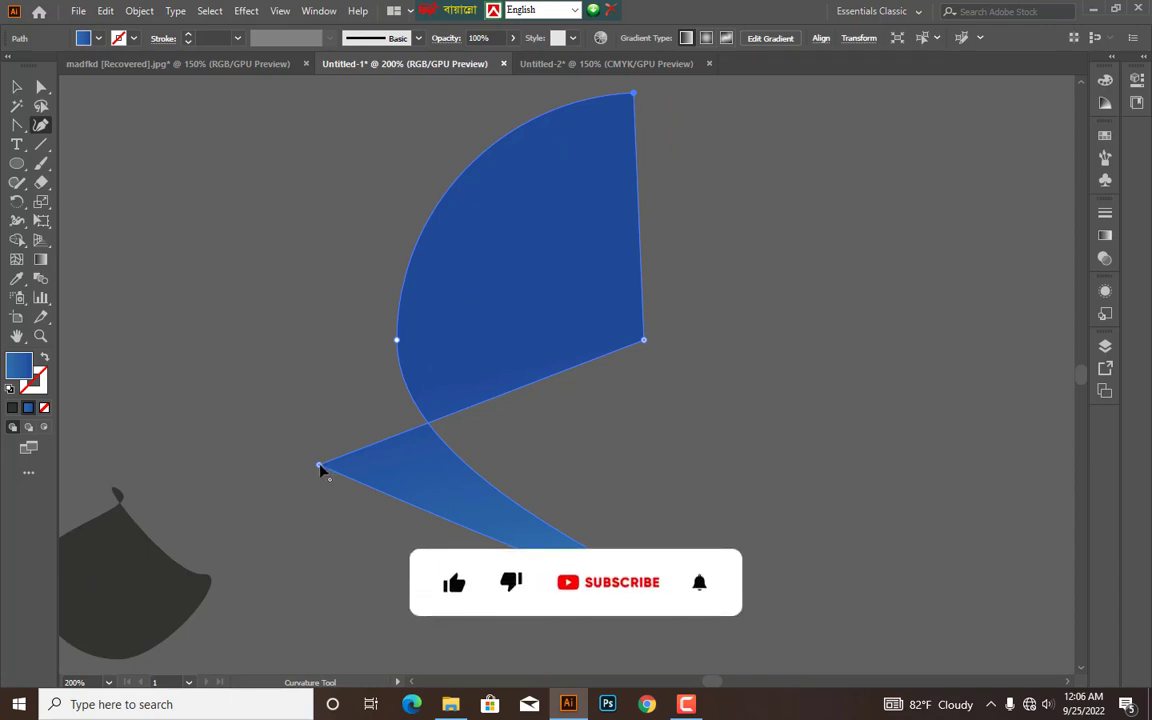
pyautogui.moveTo(320, 470); pyautogui.dragTo(557, 270)
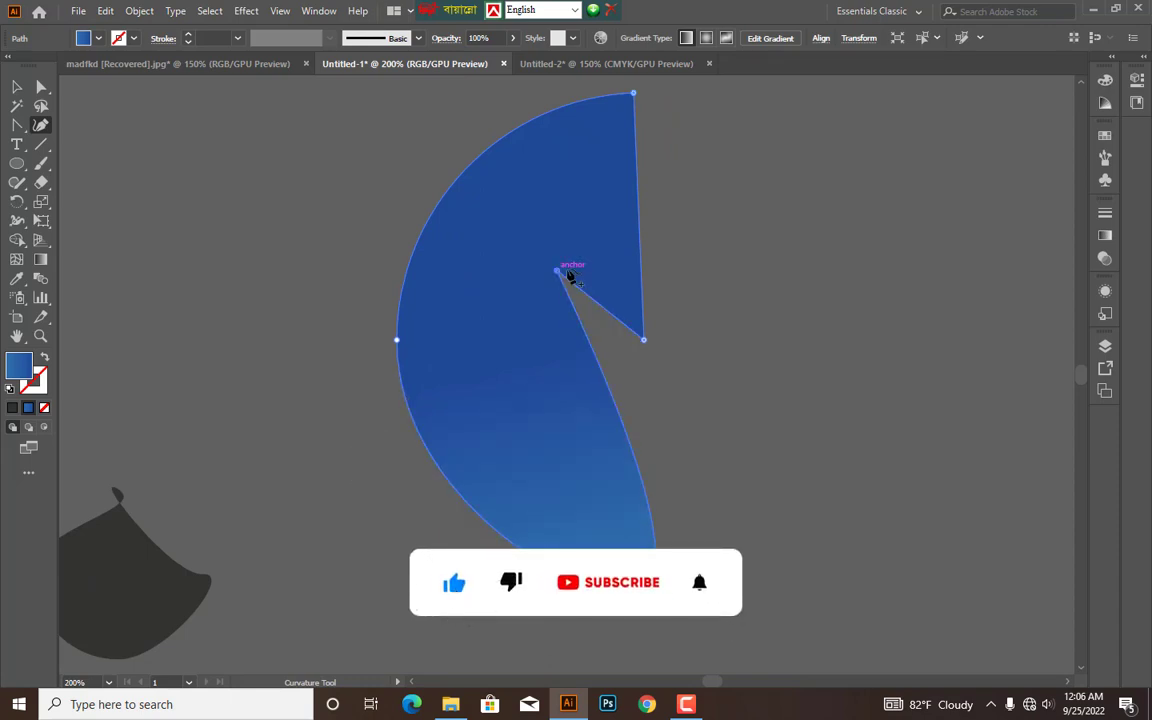
pyautogui.doubleClick(643, 339)
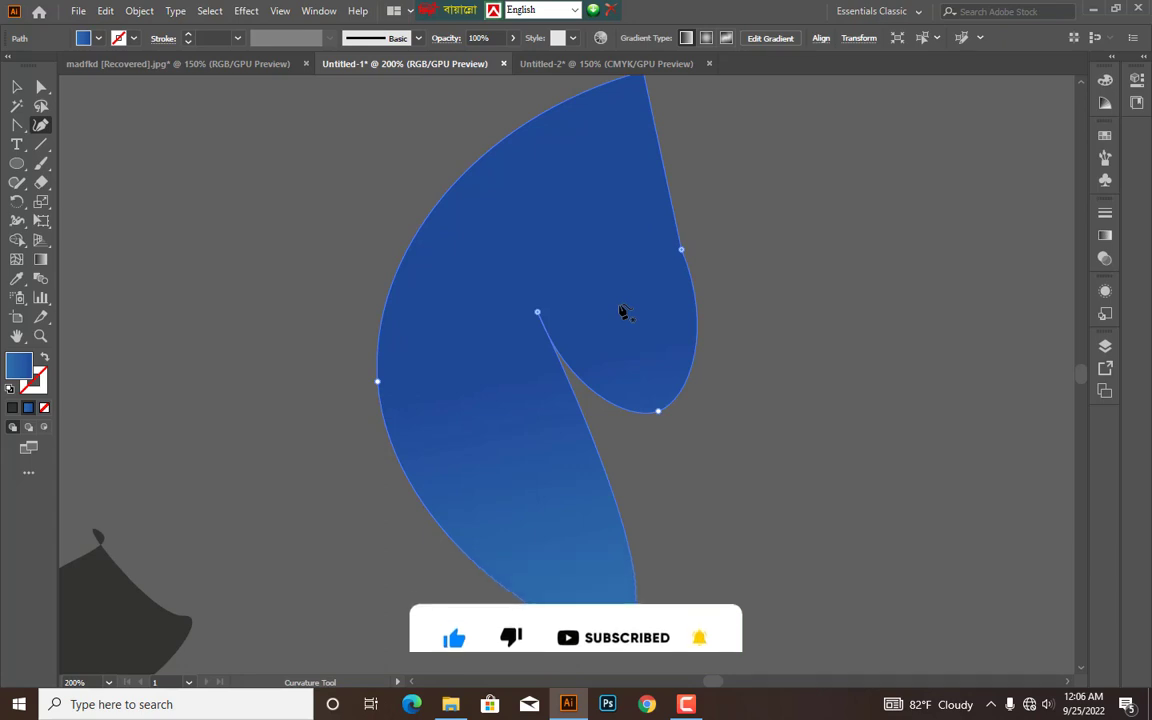
pyautogui.rightClick(18, 126)
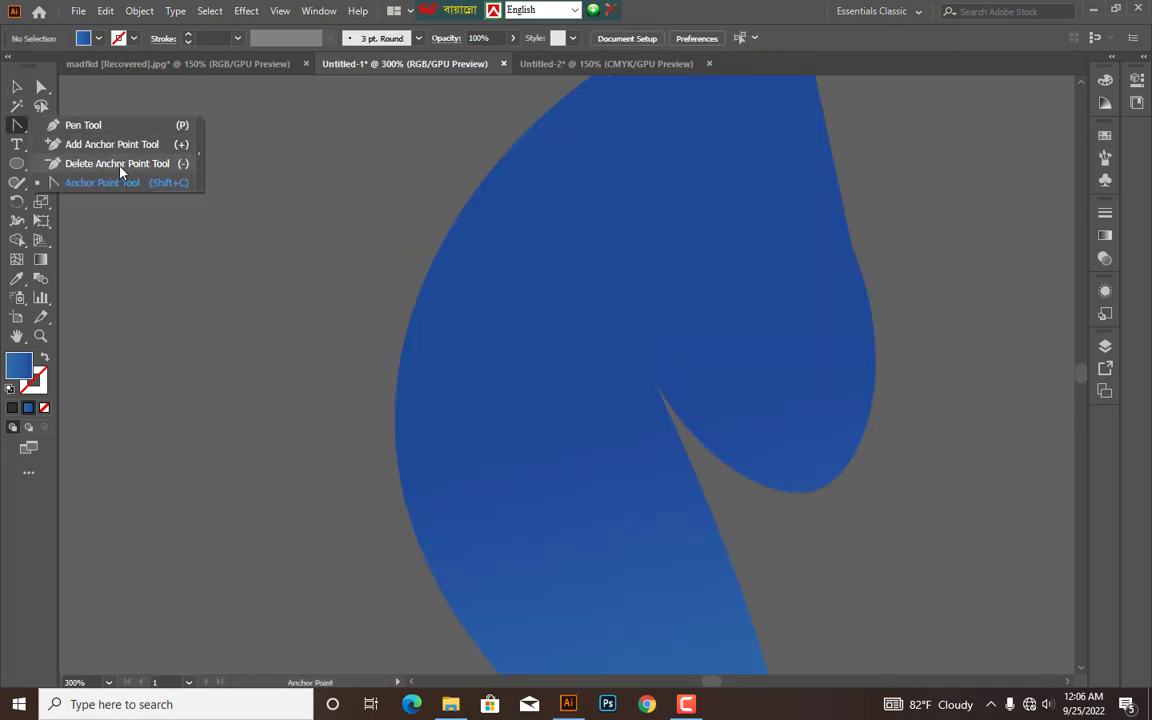
pyautogui.click(16, 86)
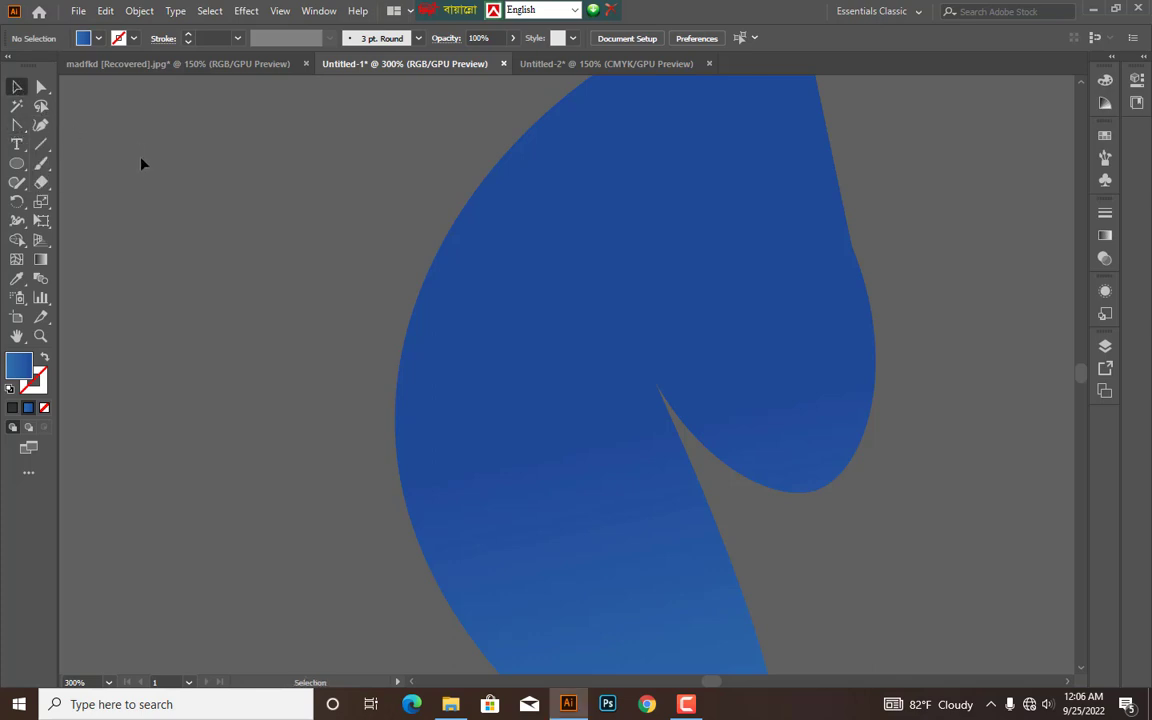
pyautogui.click(16, 126)
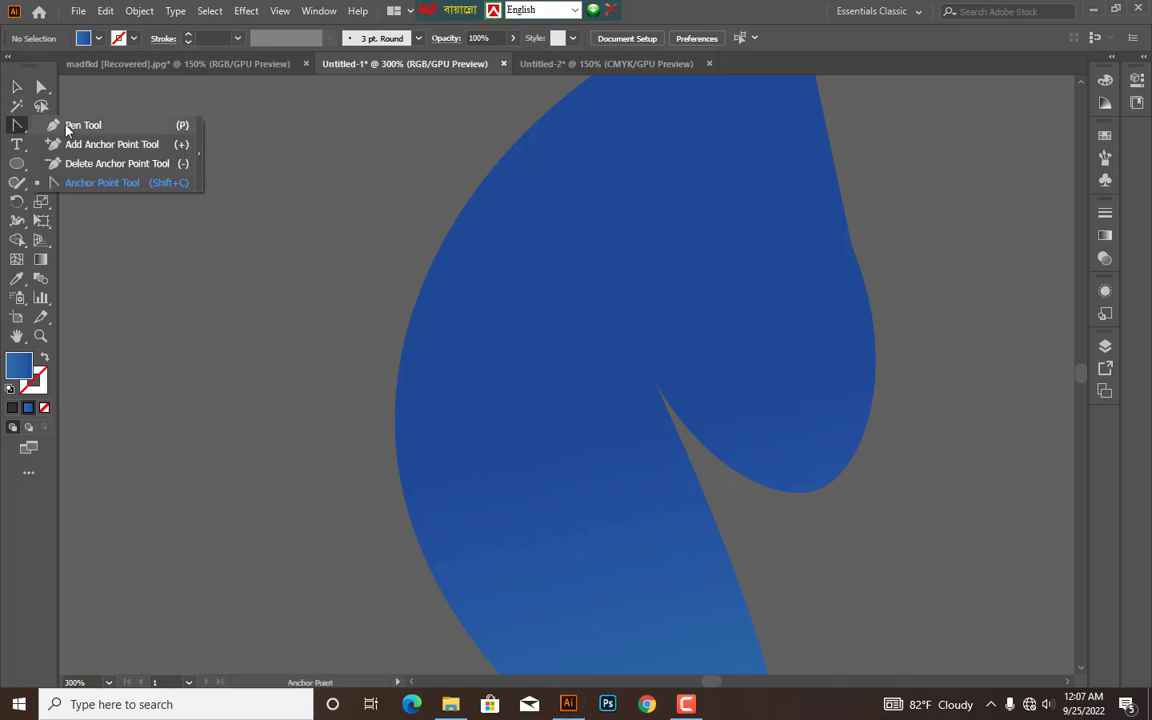
pyautogui.click(62, 123)
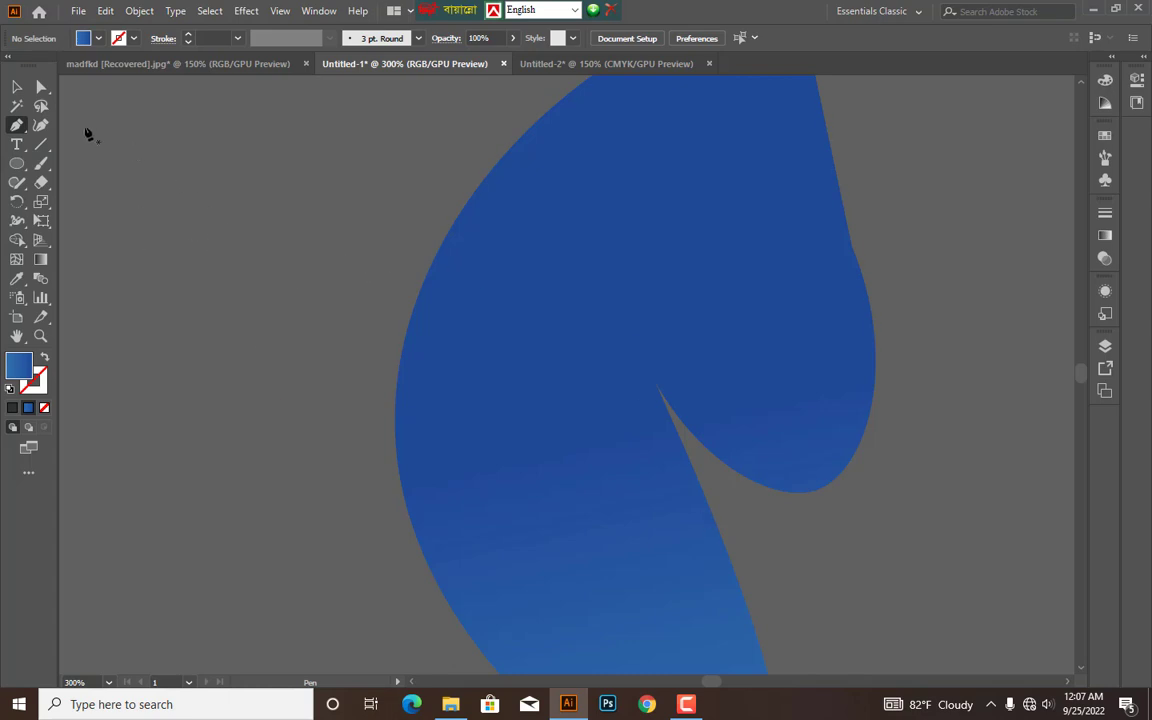
# Return to the Selection tool and minimize the program window to the desktop.
pyautogui.click(16, 87)
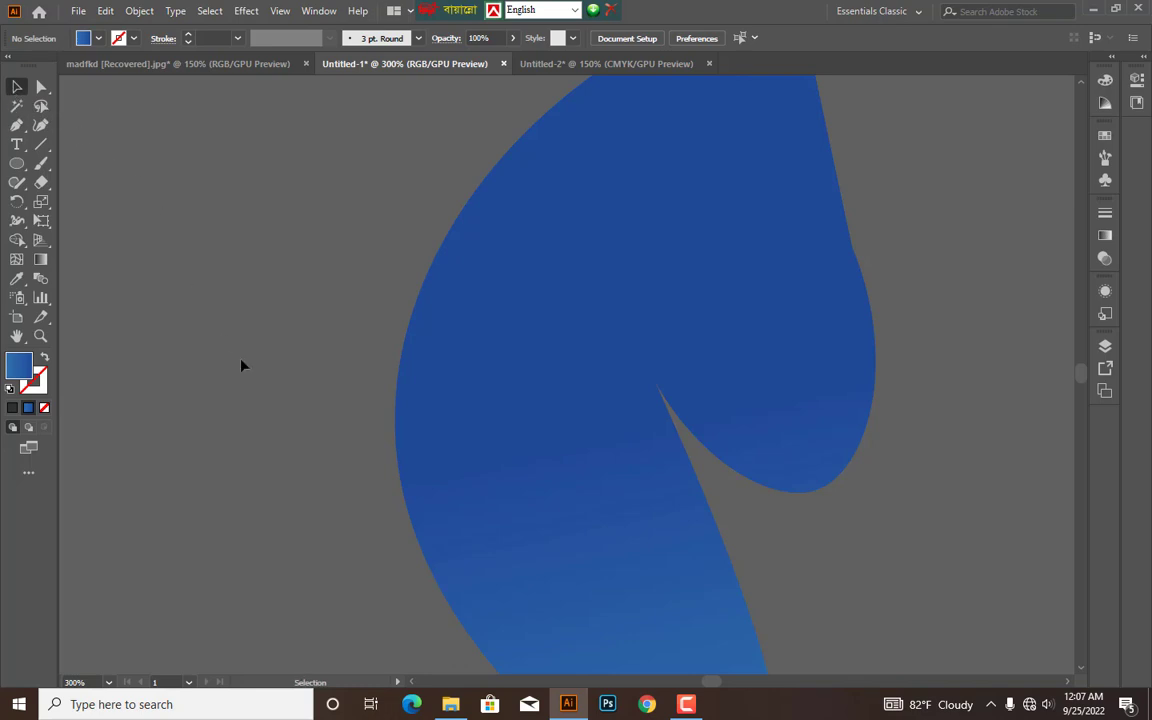
pyautogui.moveTo(445, 283); pyautogui.dragTo(482, 304)
pyautogui.press('space')
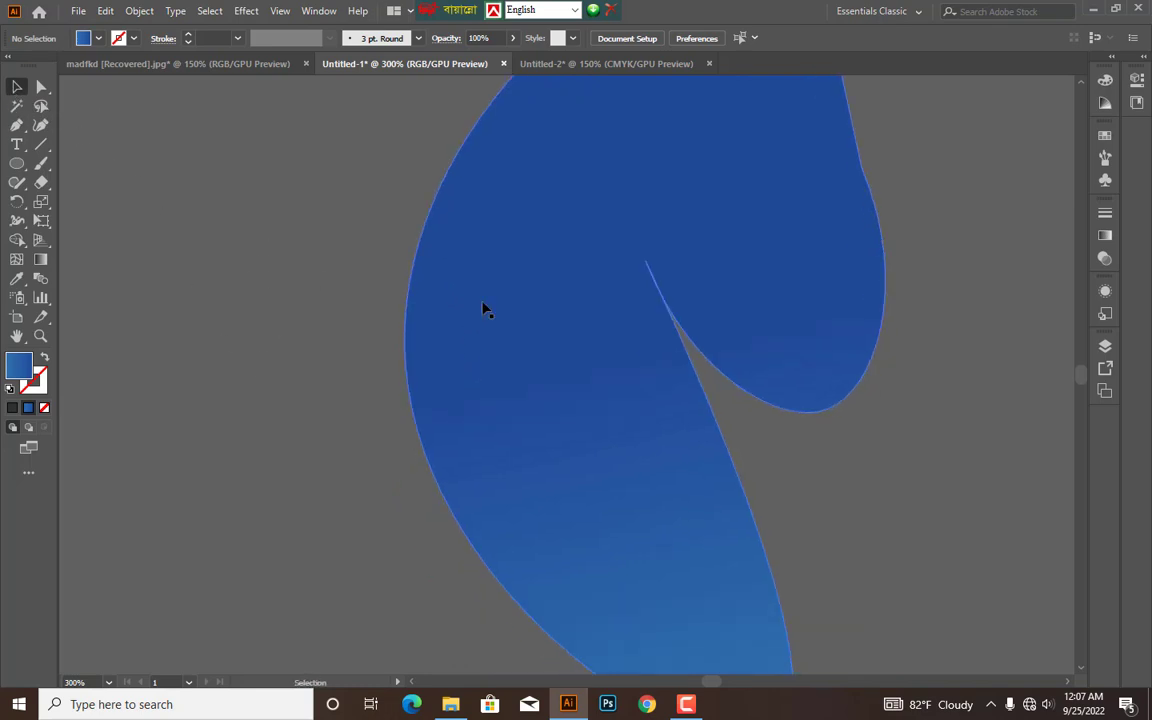
pyautogui.scroll(3, 790, 400)
pyautogui.hscroll(3, 790, 400)
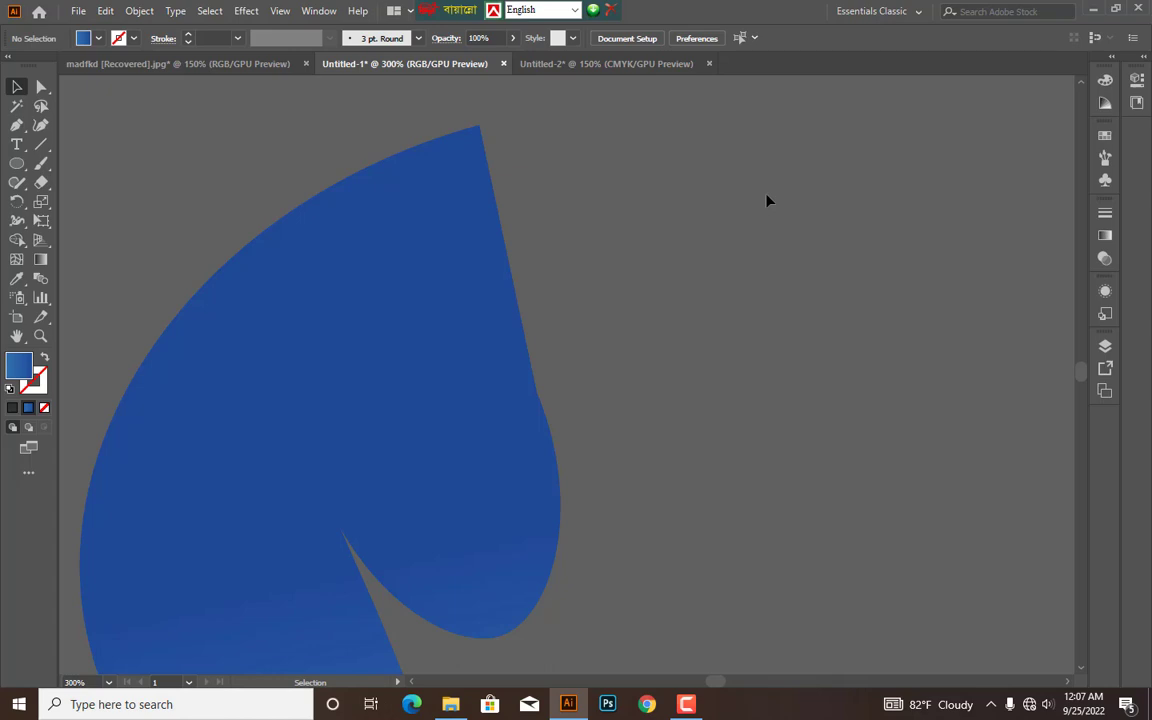
pyautogui.click(1092, 9)
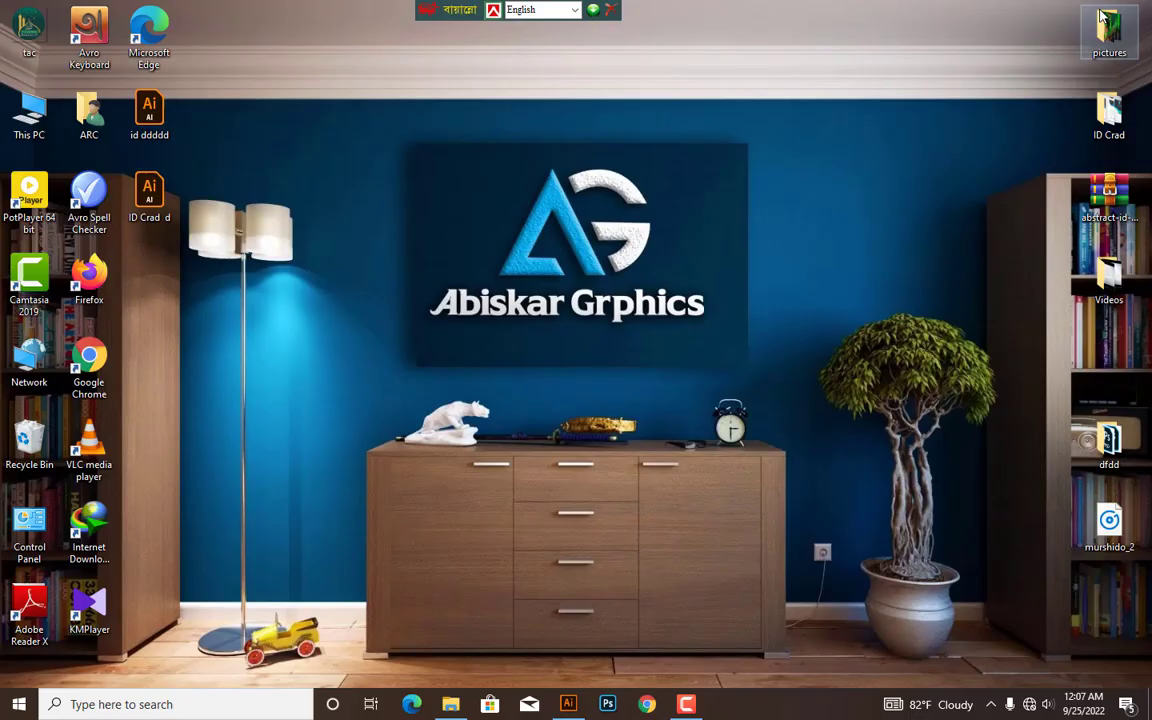